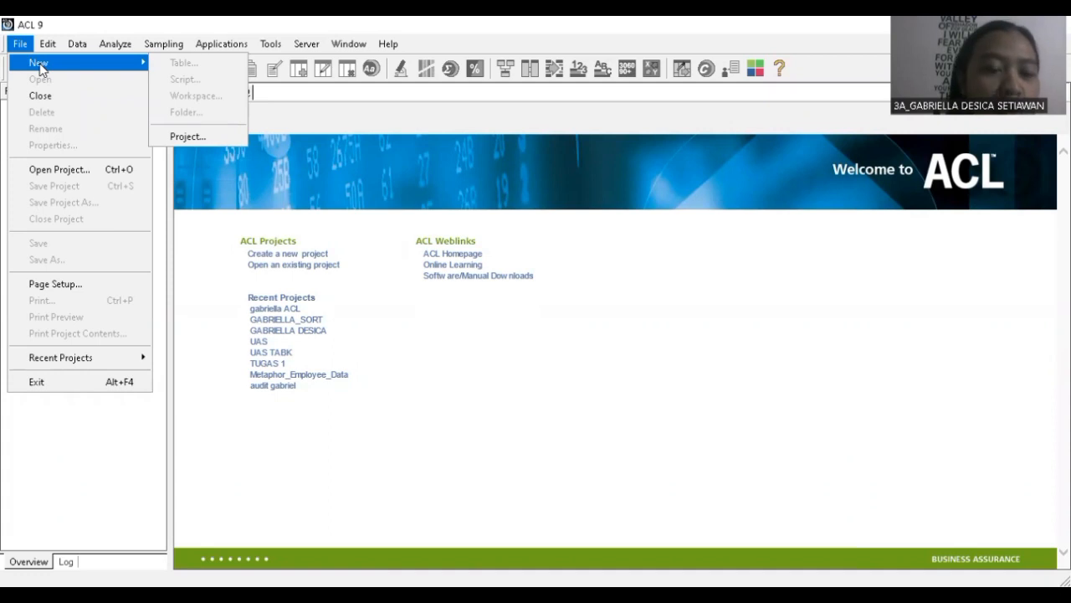
# Create a new project in the Sample Data Files folder, naming it with the author's first name followed by "new".
pyautogui.click(181, 135)
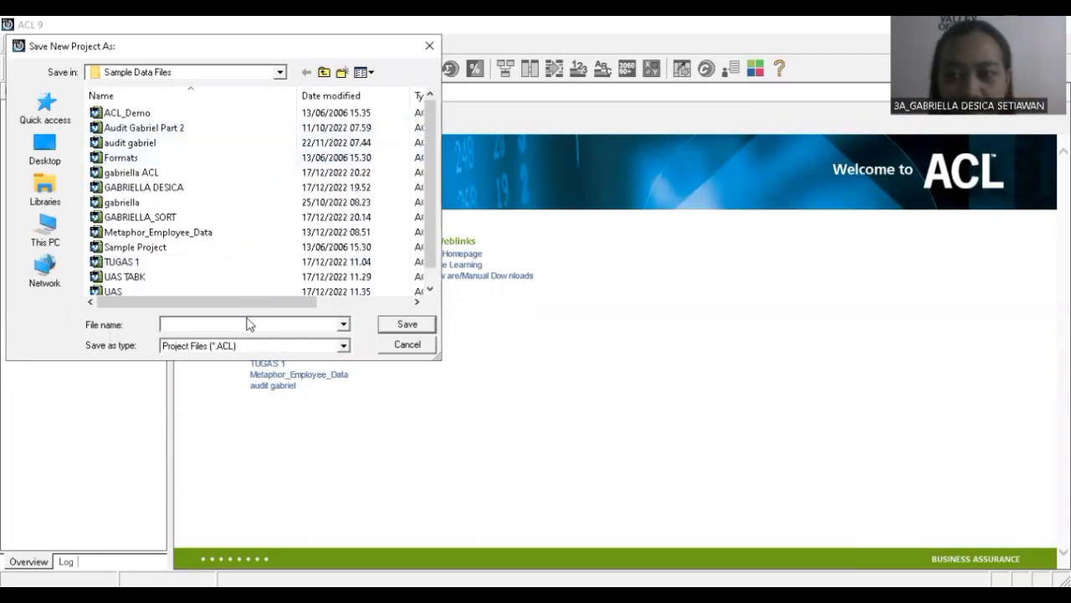
pyautogui.write('gabriella')
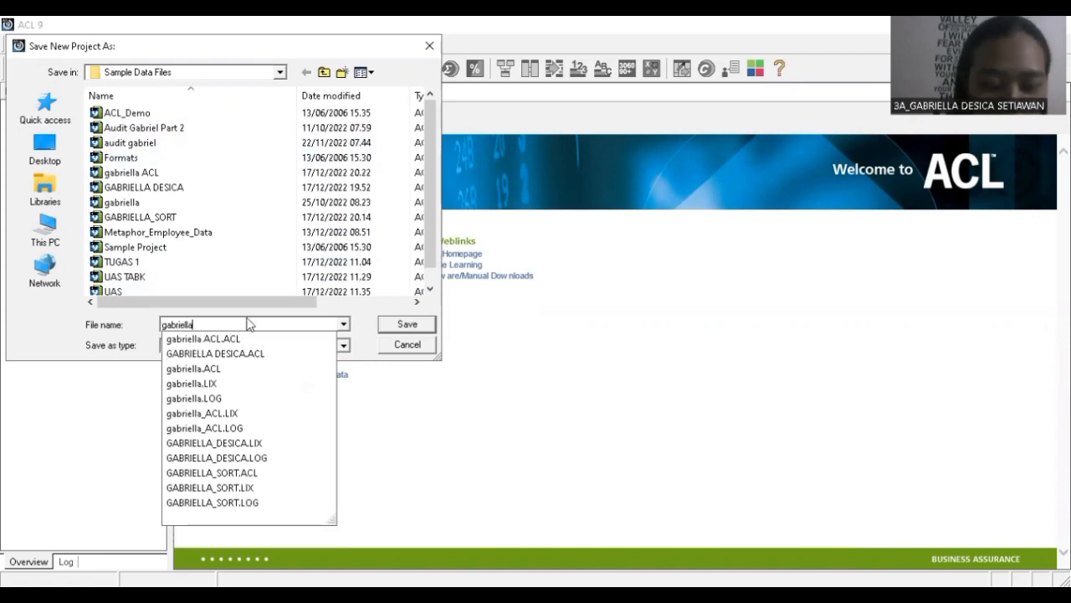
pyautogui.write(' new')
pyautogui.click(408, 324)
pyautogui.click(421, 327)
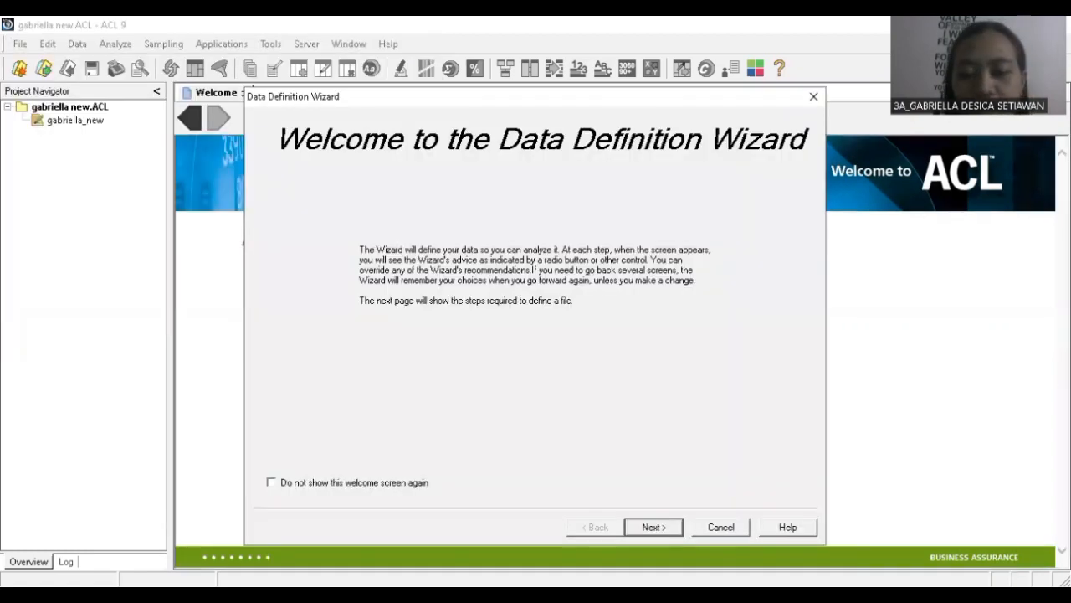
# Define a VENDOR table from the disk file VENDOR.DBF, accepting the Data Definition Wizard's suggested settings.
pyautogui.click(657, 527)
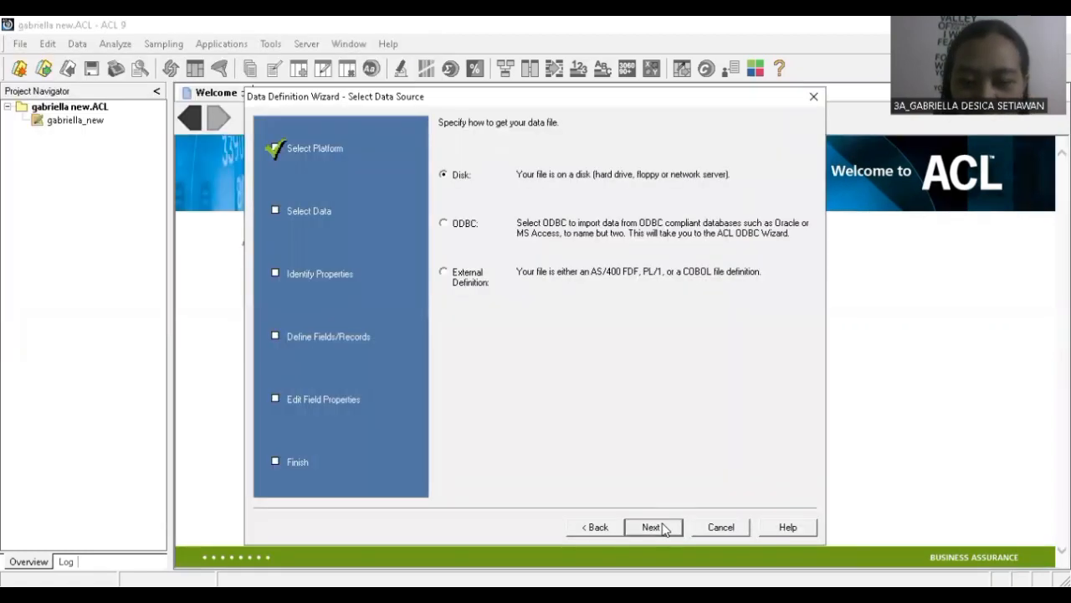
pyautogui.click(661, 527)
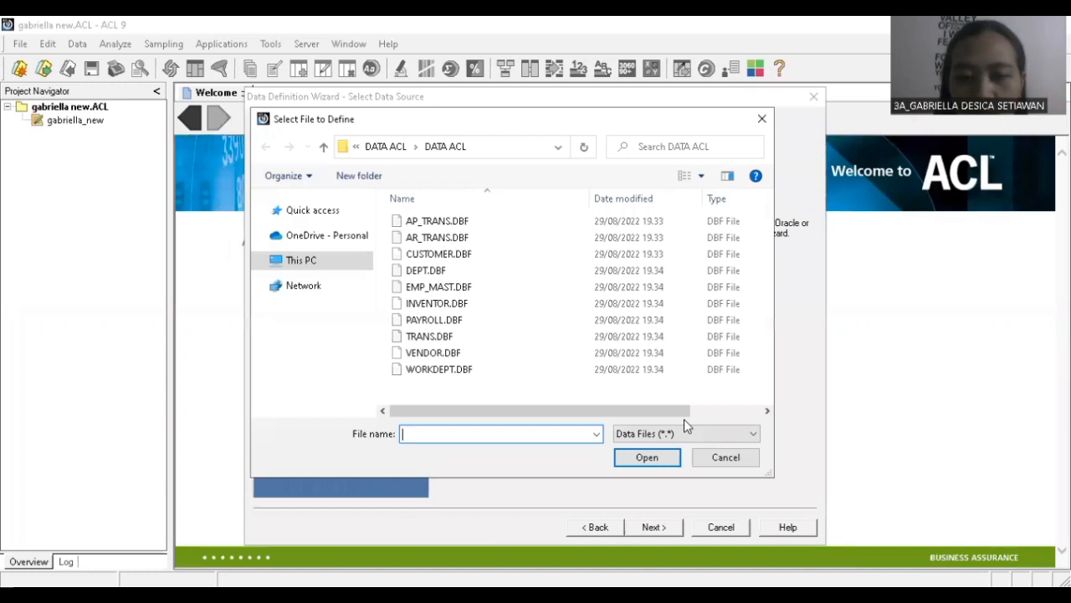
pyautogui.click(616, 359)
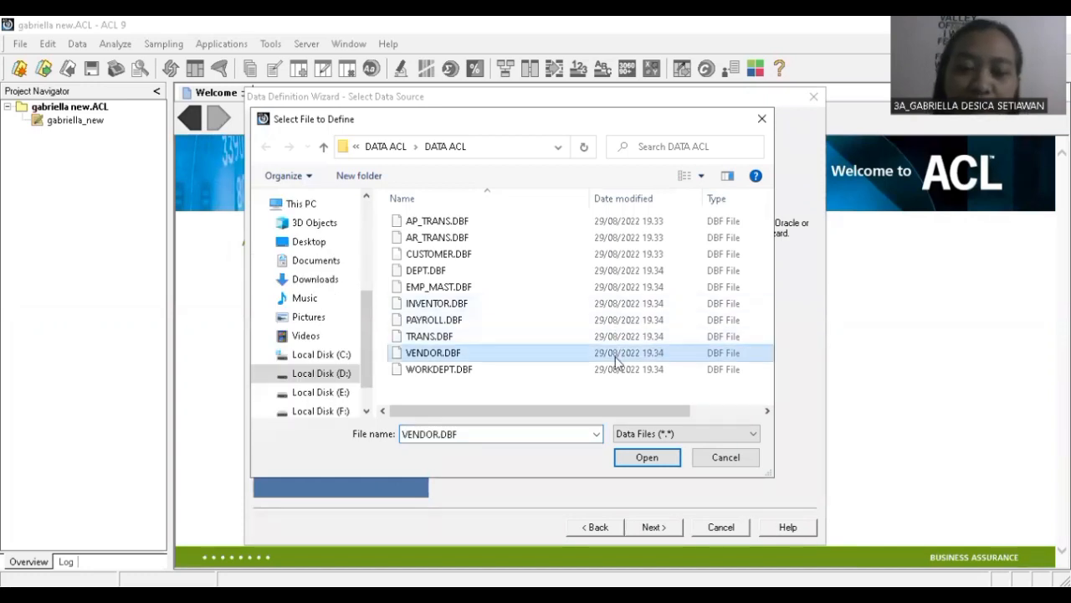
pyautogui.click(650, 460)
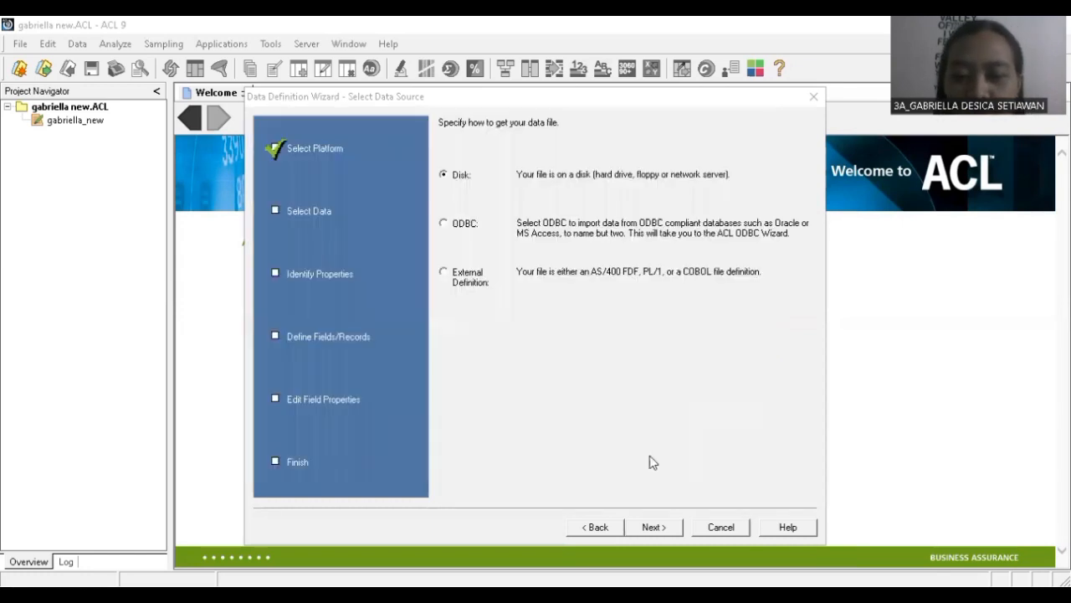
pyautogui.click(675, 531)
pyautogui.click(653, 528)
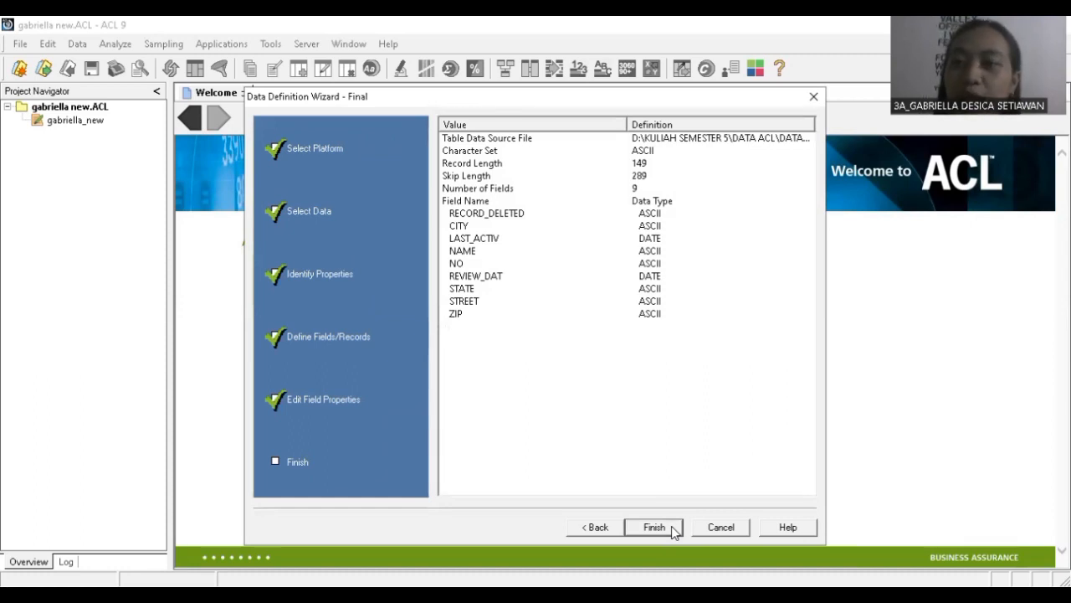
pyautogui.click(674, 532)
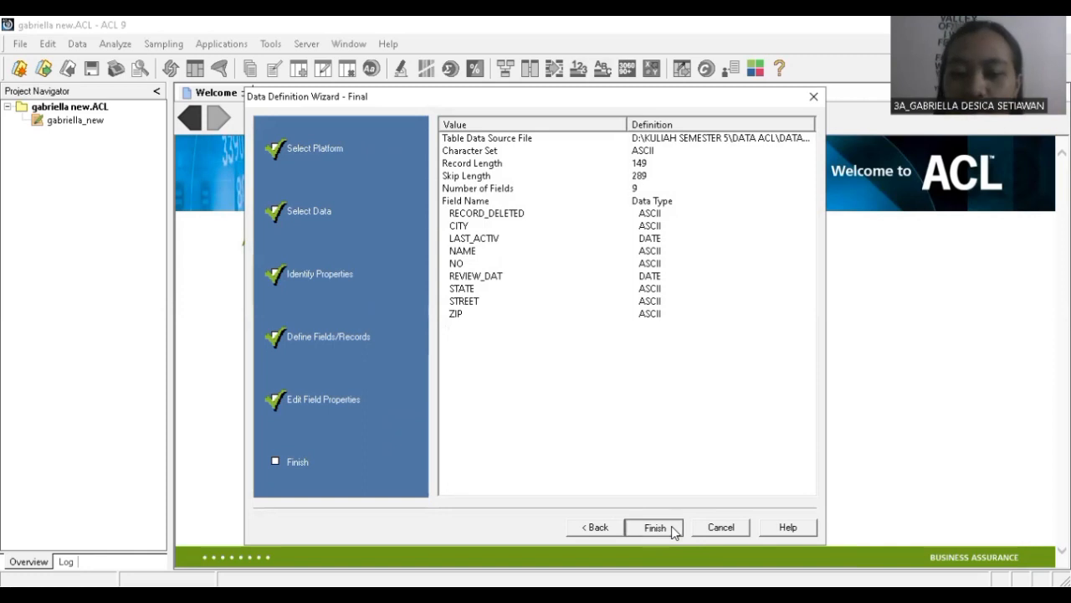
pyautogui.click(620, 289)
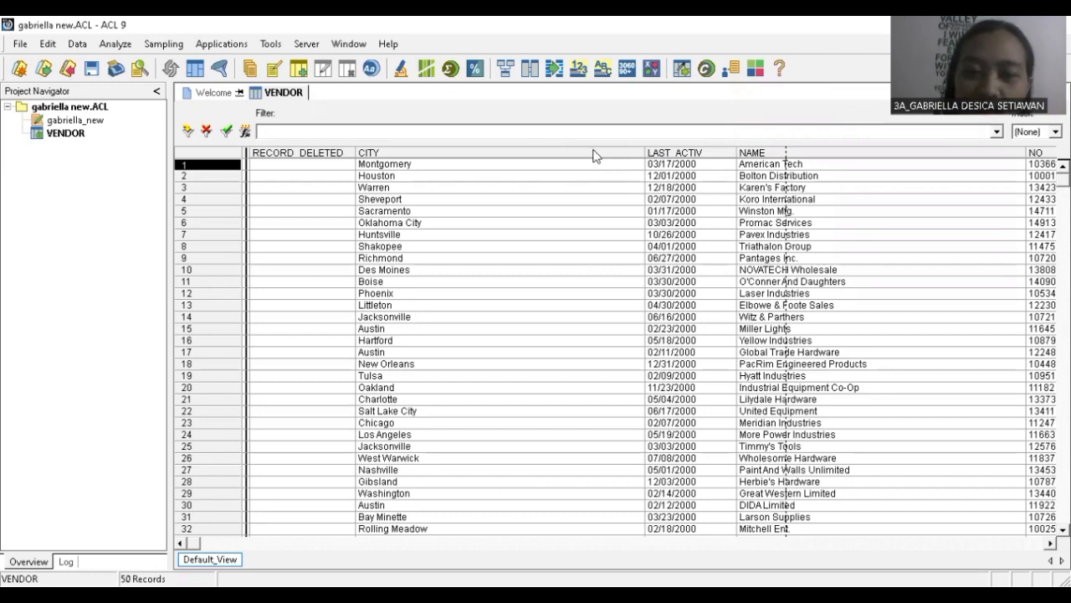
# Sort the VENDOR records by the CITY field into an output table named CITY.
pyautogui.click(594, 153)
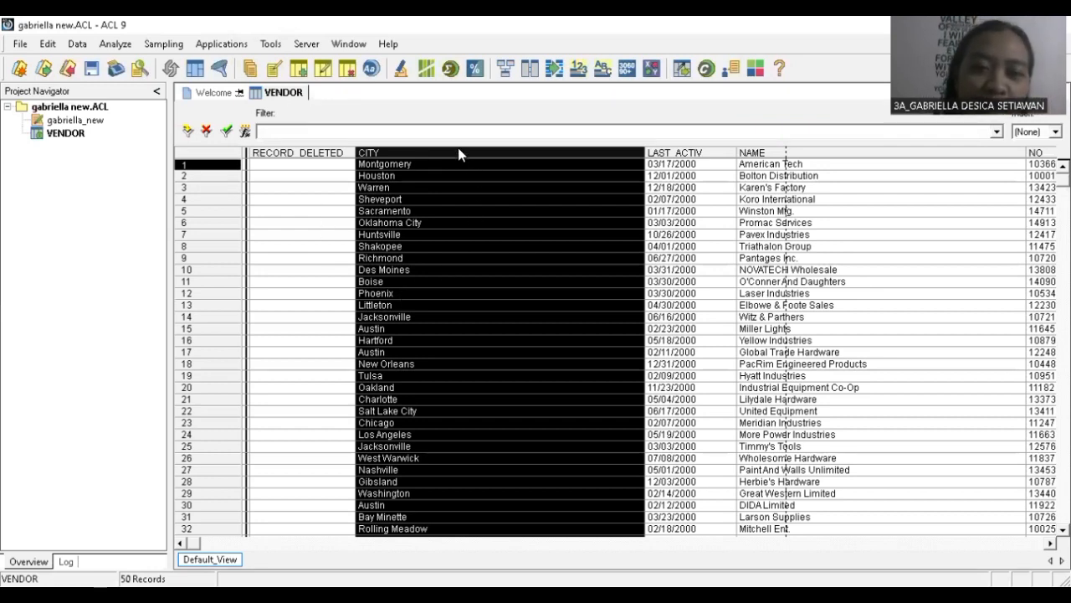
pyautogui.click(75, 45)
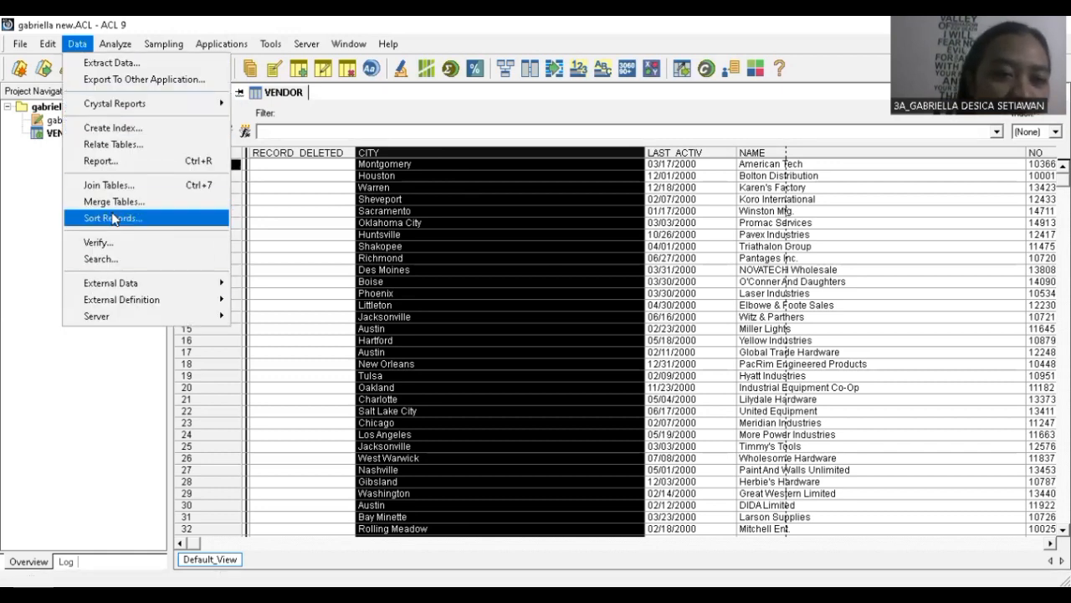
pyautogui.click(114, 220)
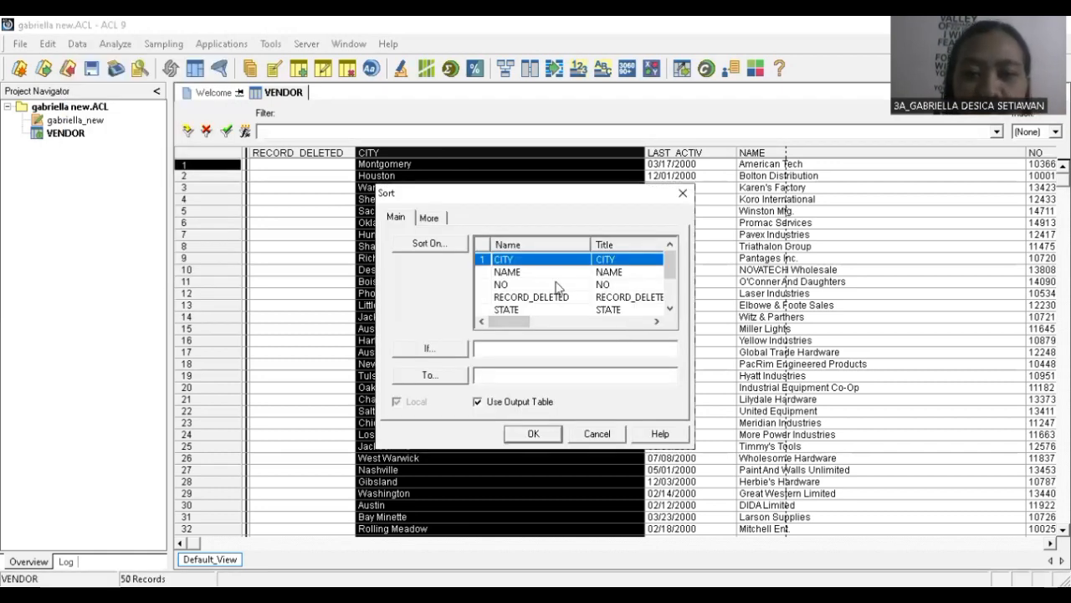
pyautogui.click(528, 376)
pyautogui.write('CITU')
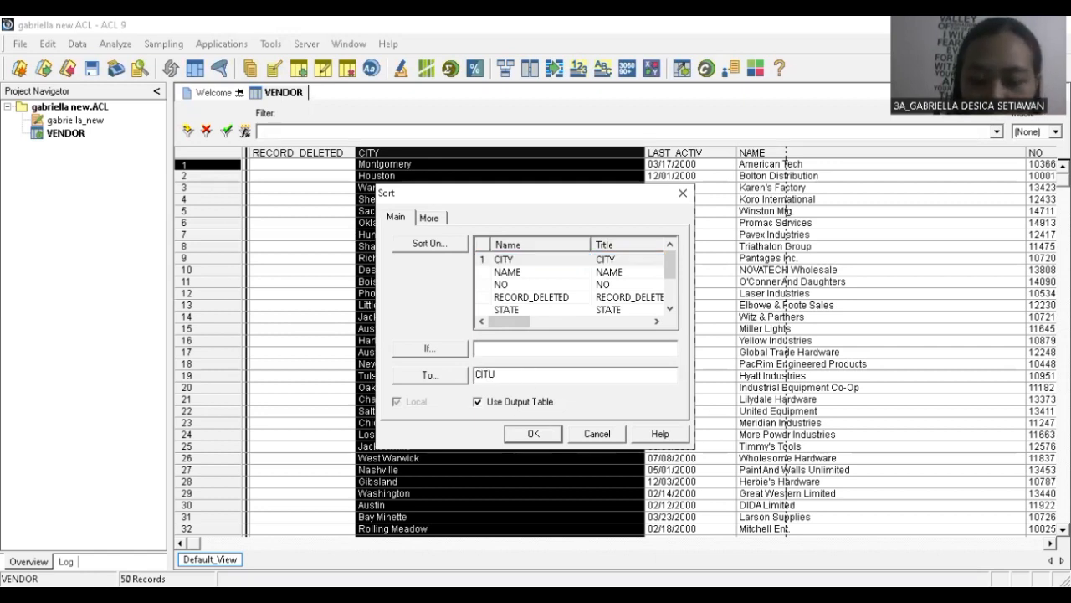
pyautogui.press('BackSpace')
pyautogui.write('Y')
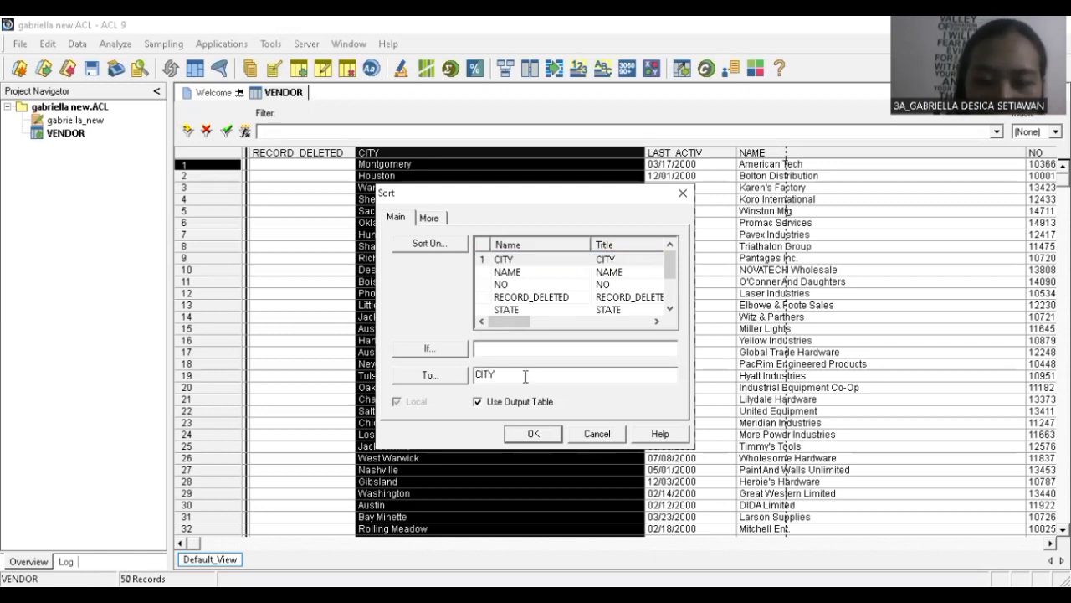
pyautogui.click(533, 435)
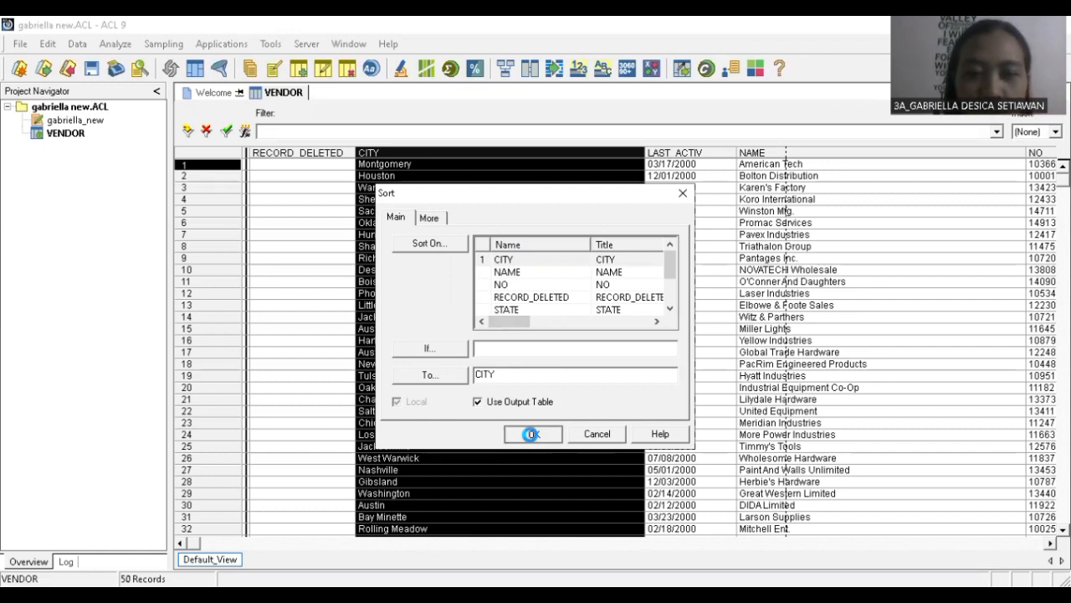
pyautogui.click(641, 277)
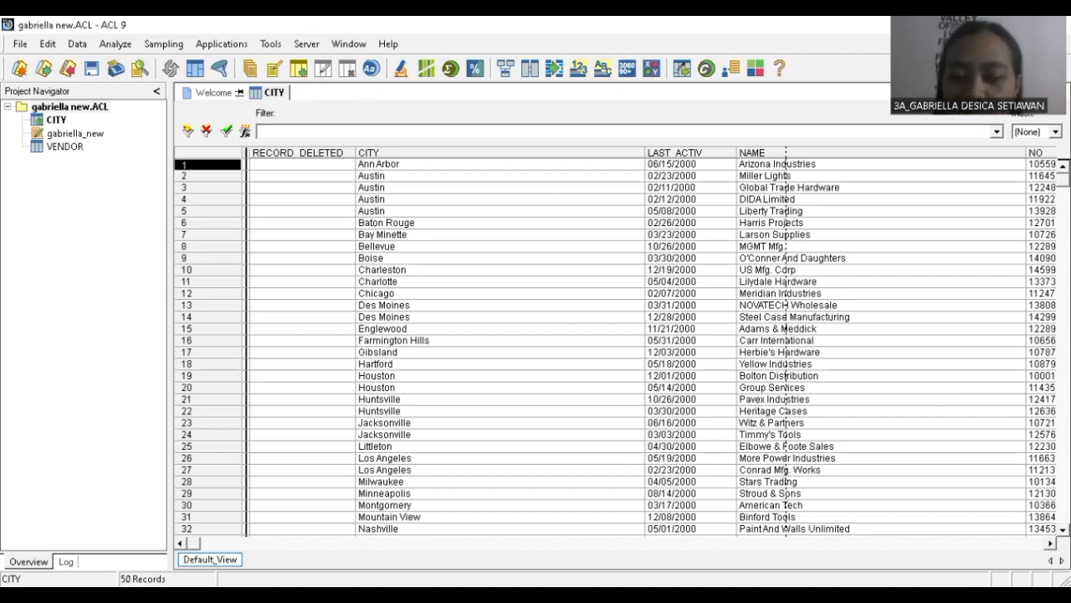
# Sort the CITY table's records by NO in descending order into an output table named NO, overwriting the existing NO.FIL.
pyautogui.hscroll(2, 893, 548)
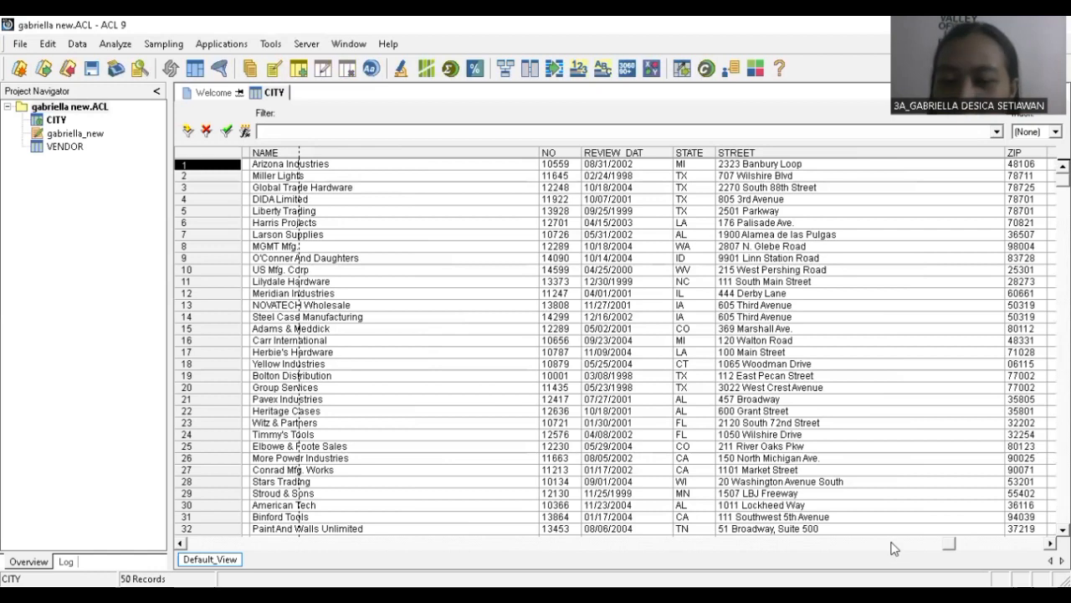
pyautogui.click(546, 154)
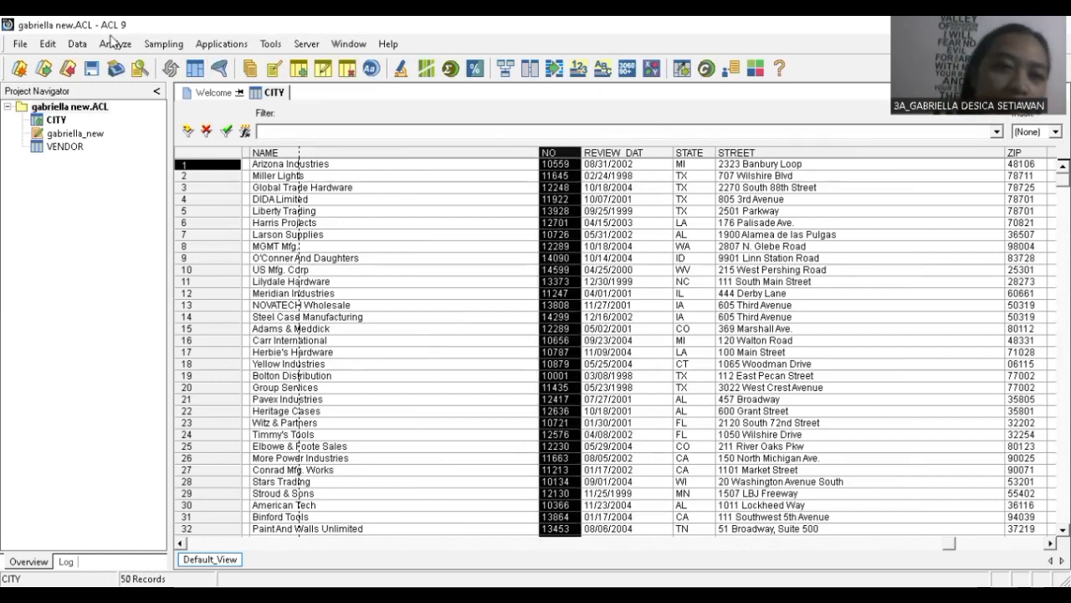
pyautogui.click(77, 45)
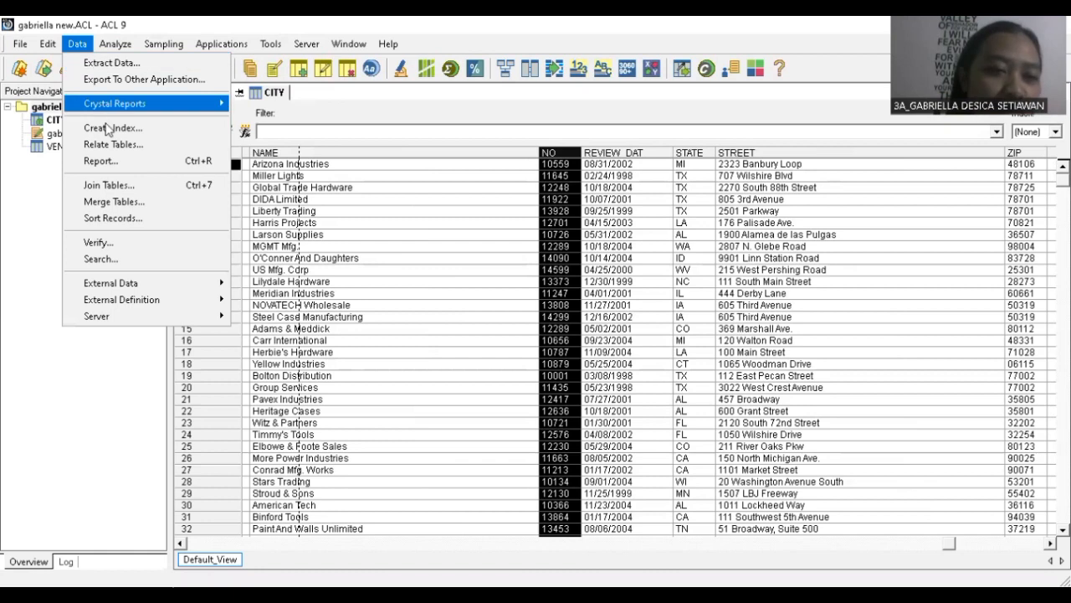
pyautogui.click(114, 219)
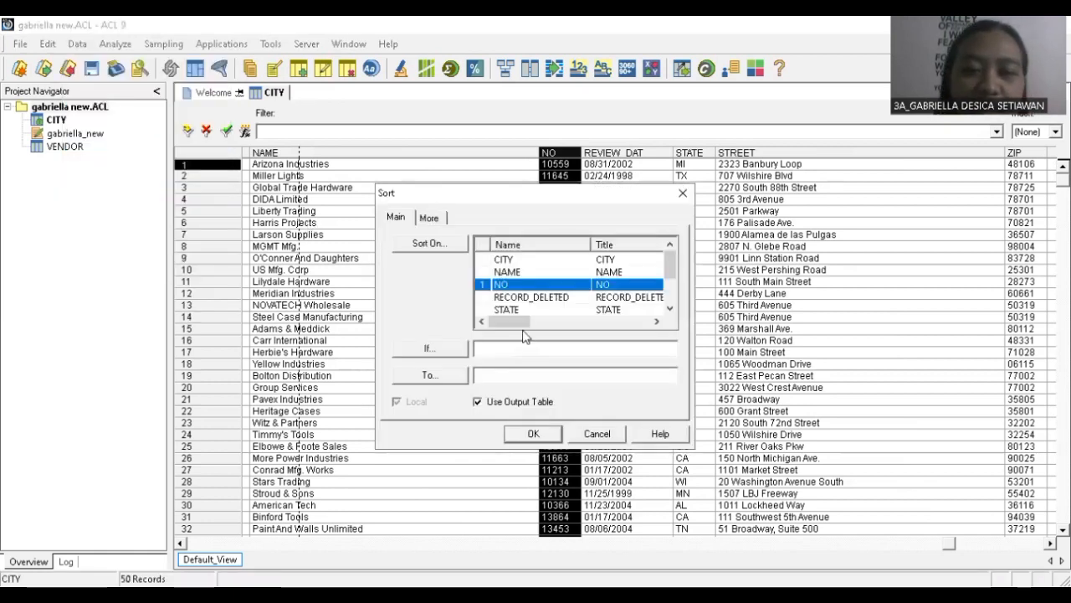
pyautogui.click(429, 244)
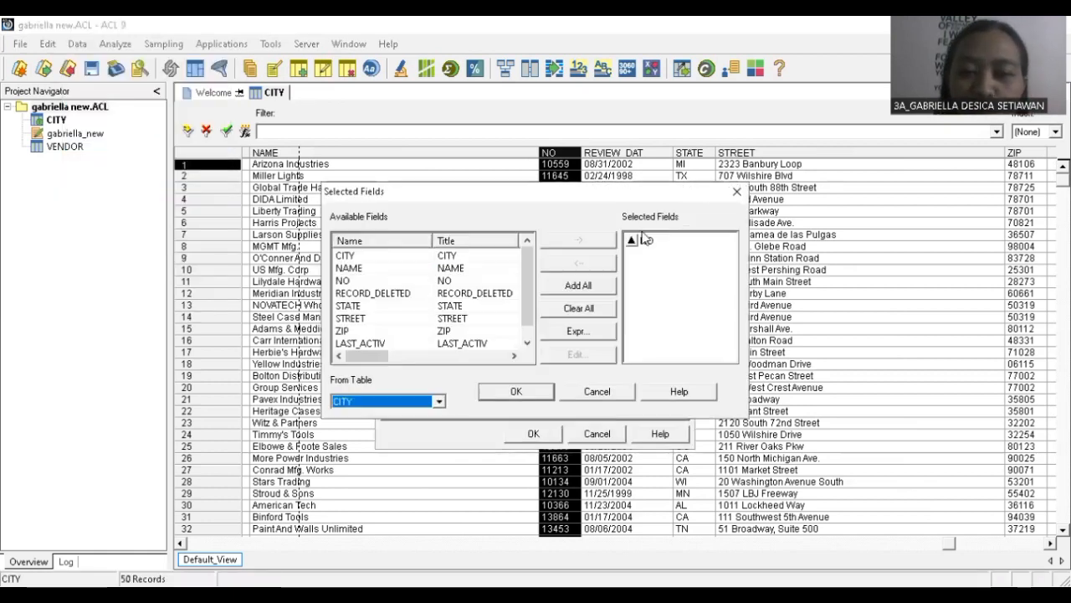
pyautogui.click(629, 240)
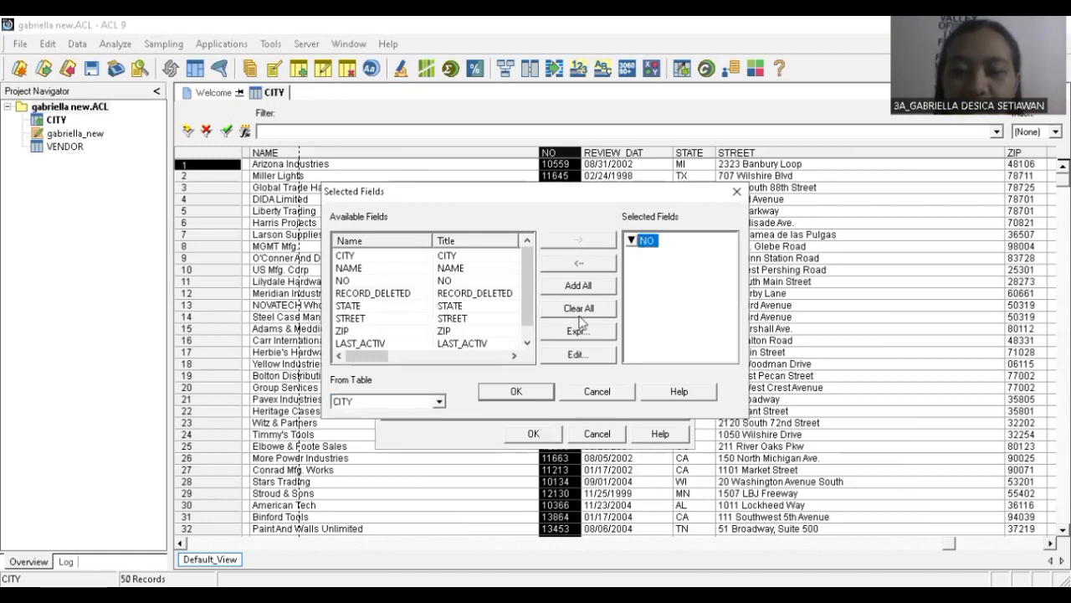
pyautogui.click(515, 391)
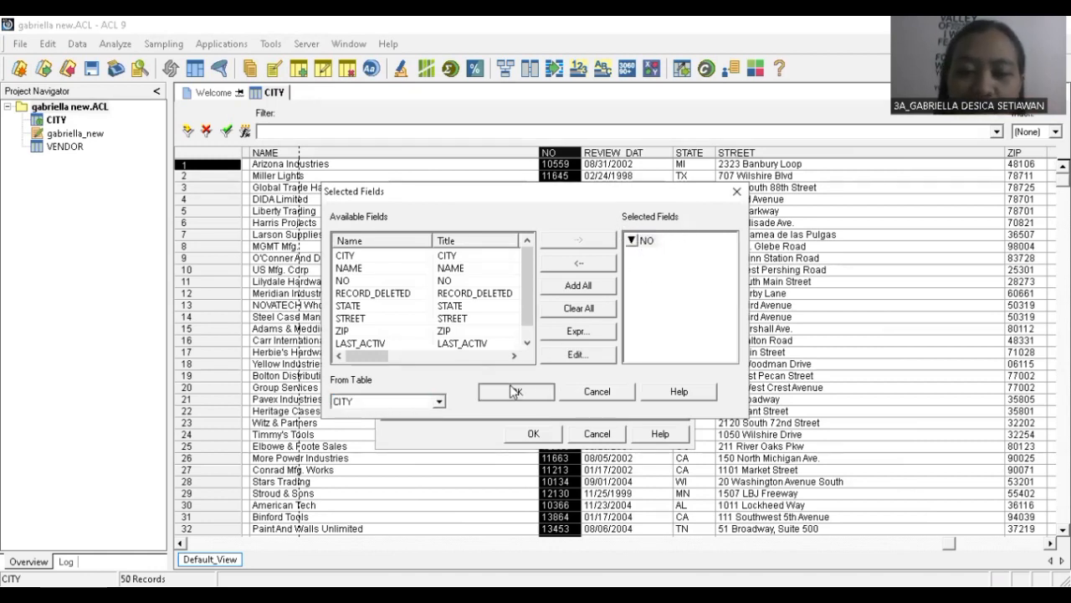
pyautogui.click(528, 377)
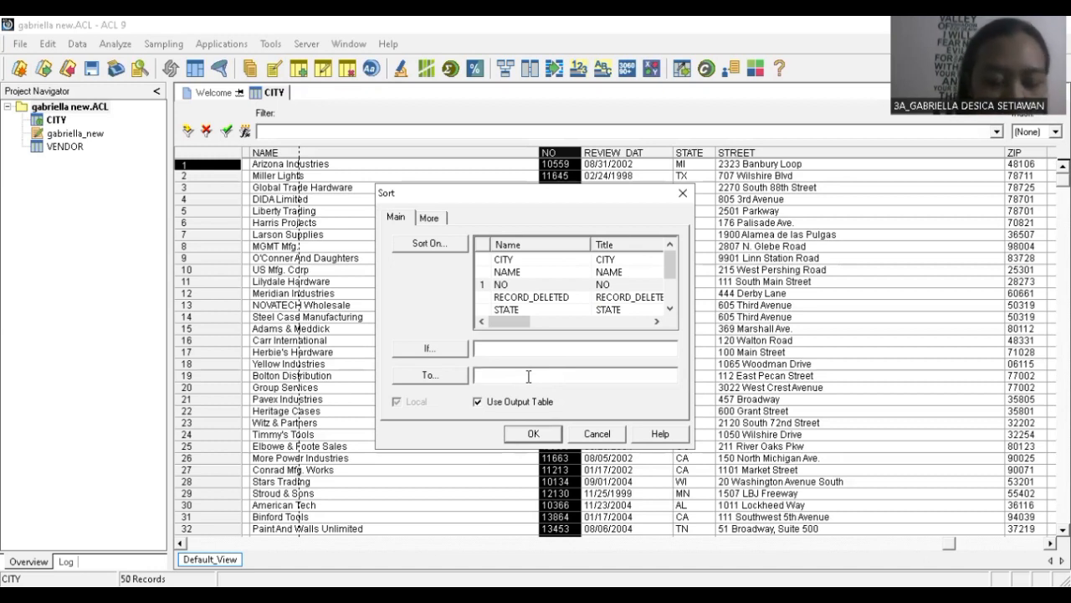
pyautogui.write('NO')
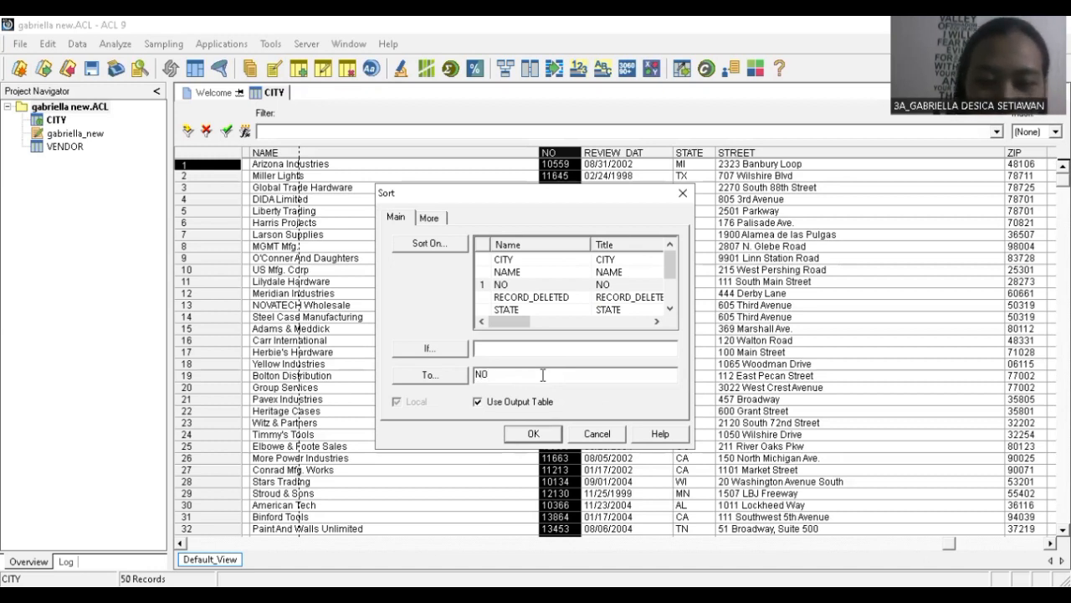
pyautogui.click(541, 429)
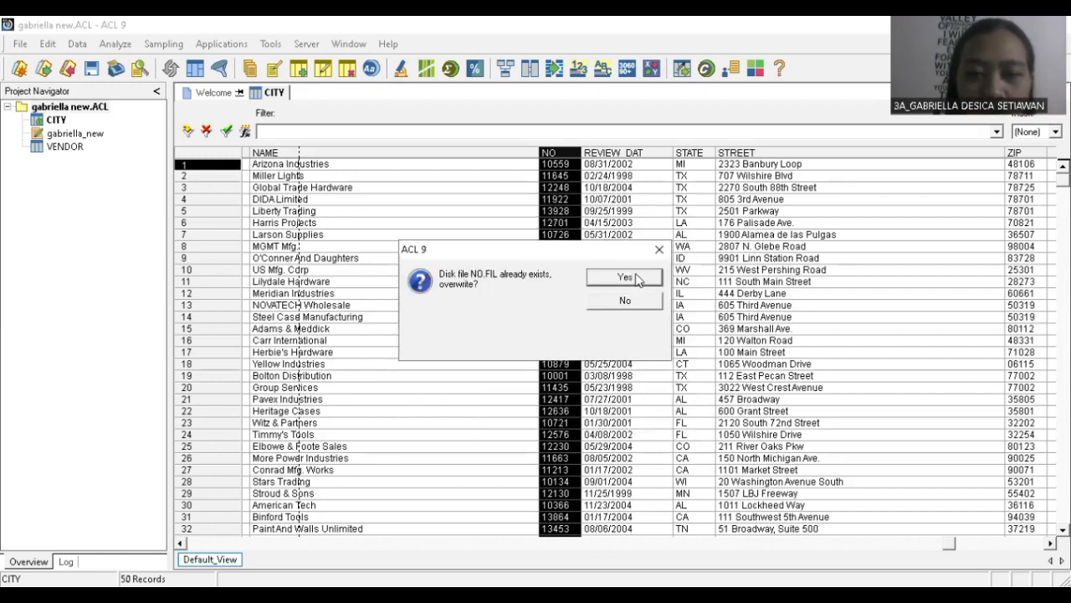
pyautogui.click(636, 278)
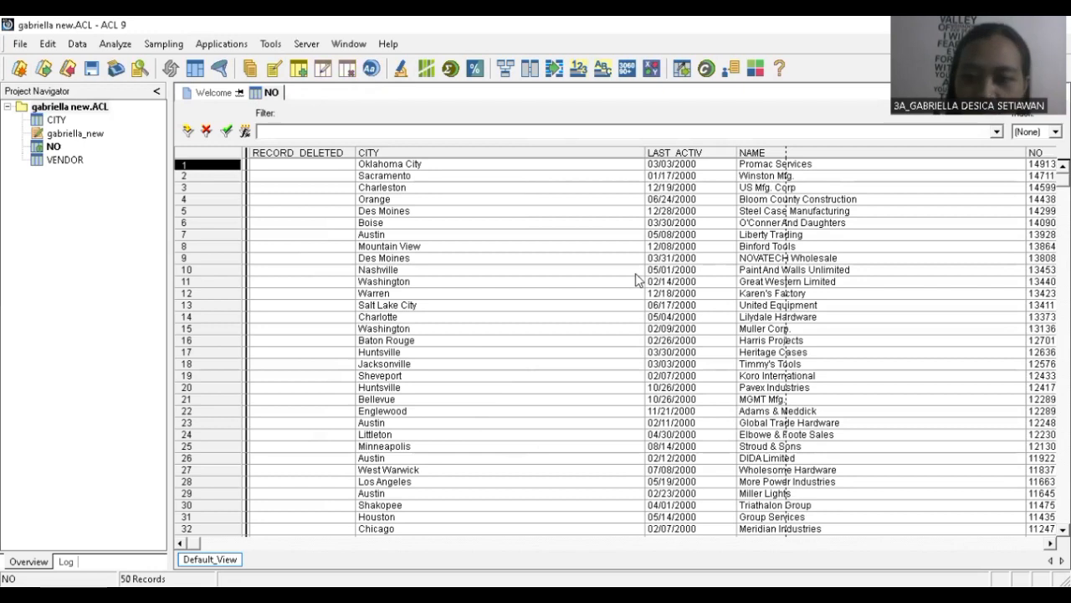
# Check the order of the values in the NO column of the NO table.
pyautogui.click(1050, 544)
pyautogui.click(1050, 544)
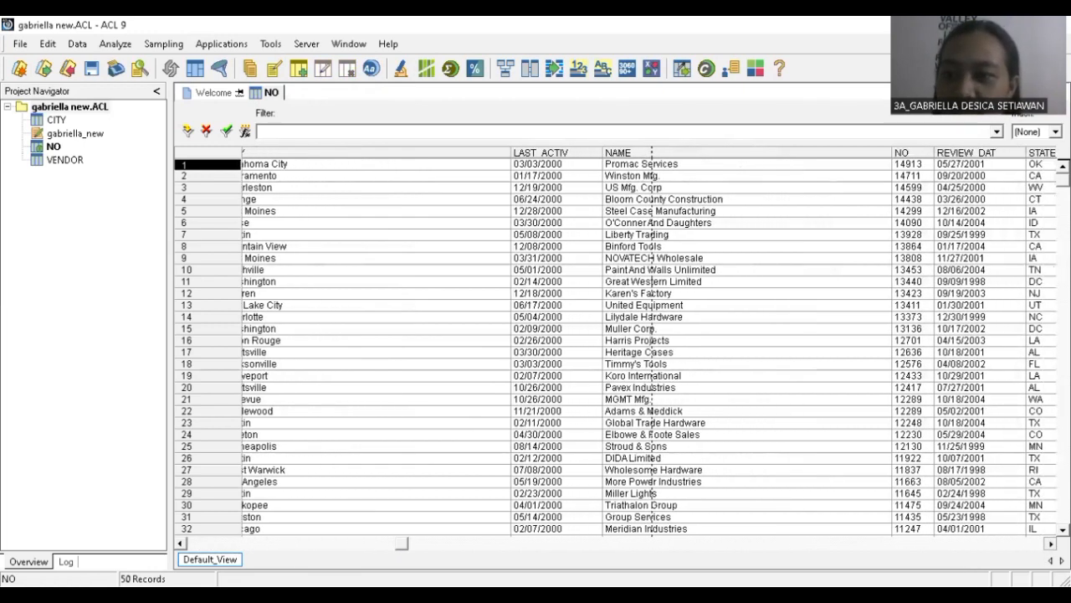
pyautogui.click(1050, 544)
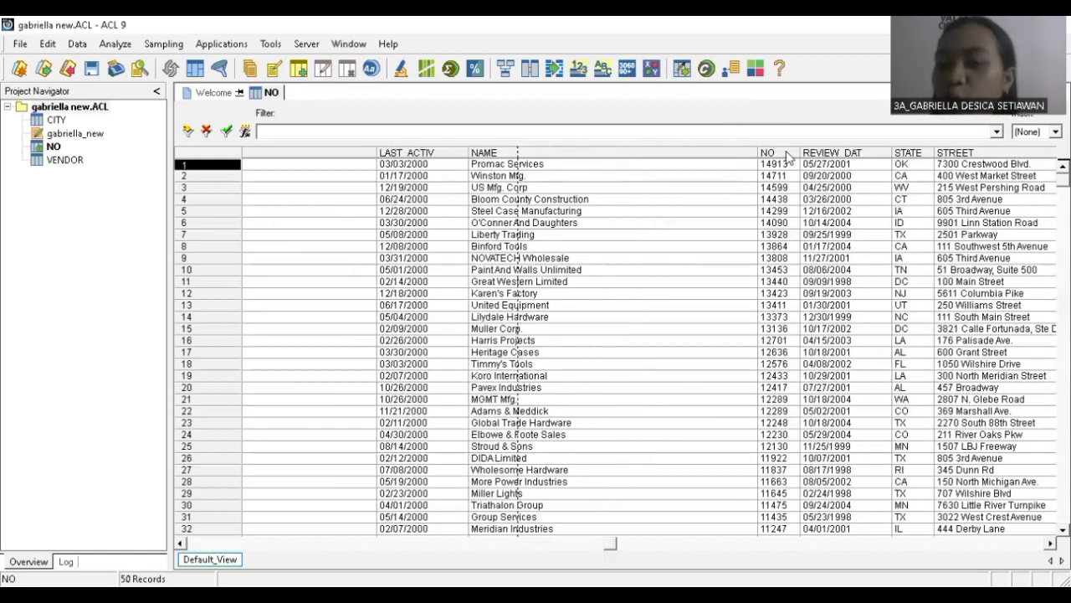
pyautogui.click(784, 166)
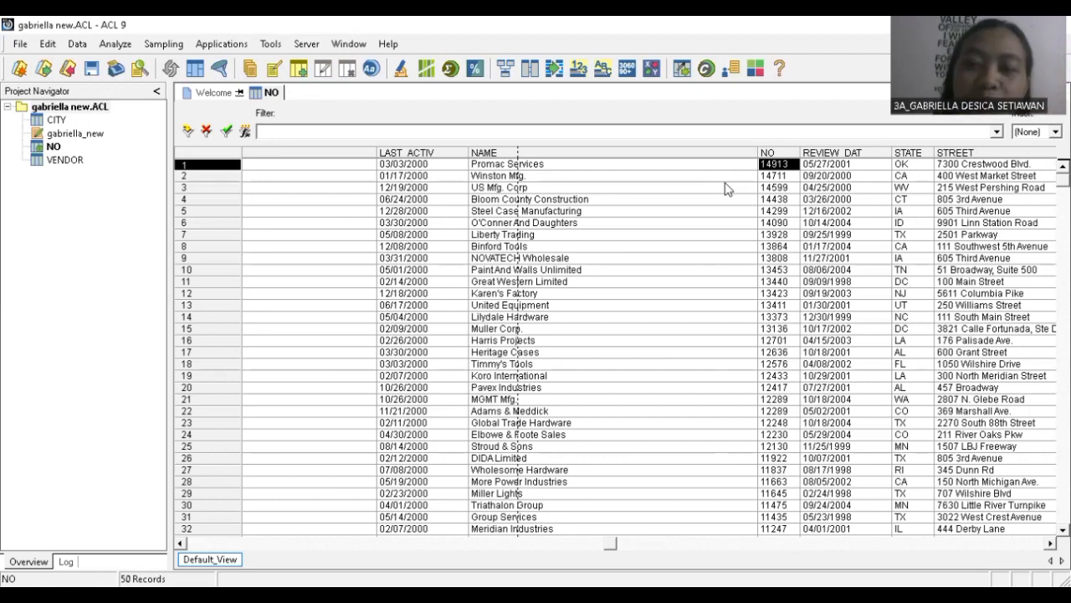
# Set up a sort of the NO table's records by CITY and then NAME, both ascending.
pyautogui.click(78, 44)
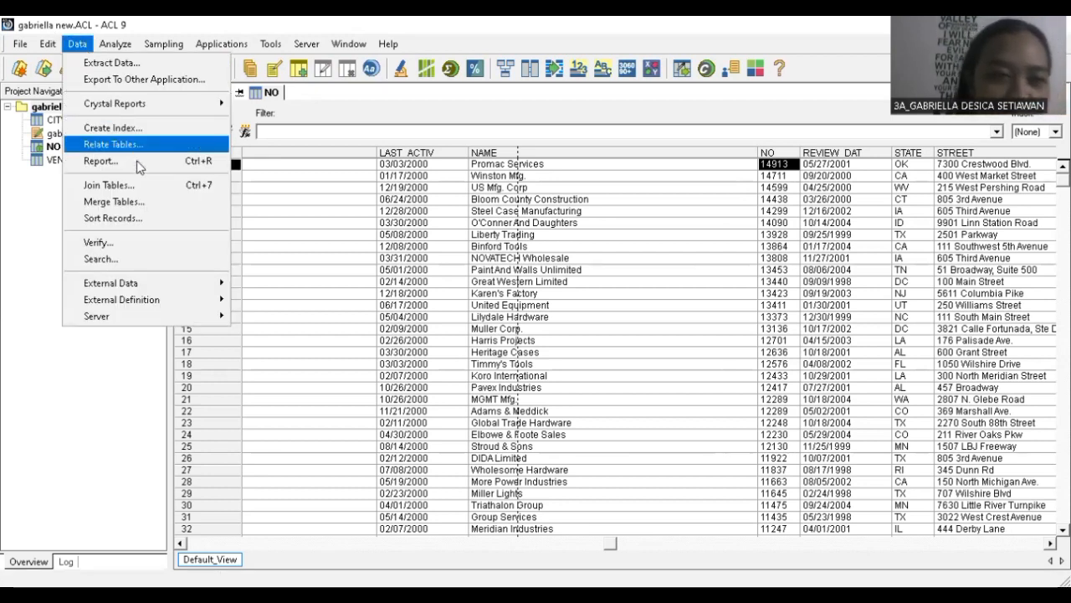
pyautogui.click(138, 215)
pyautogui.click(441, 244)
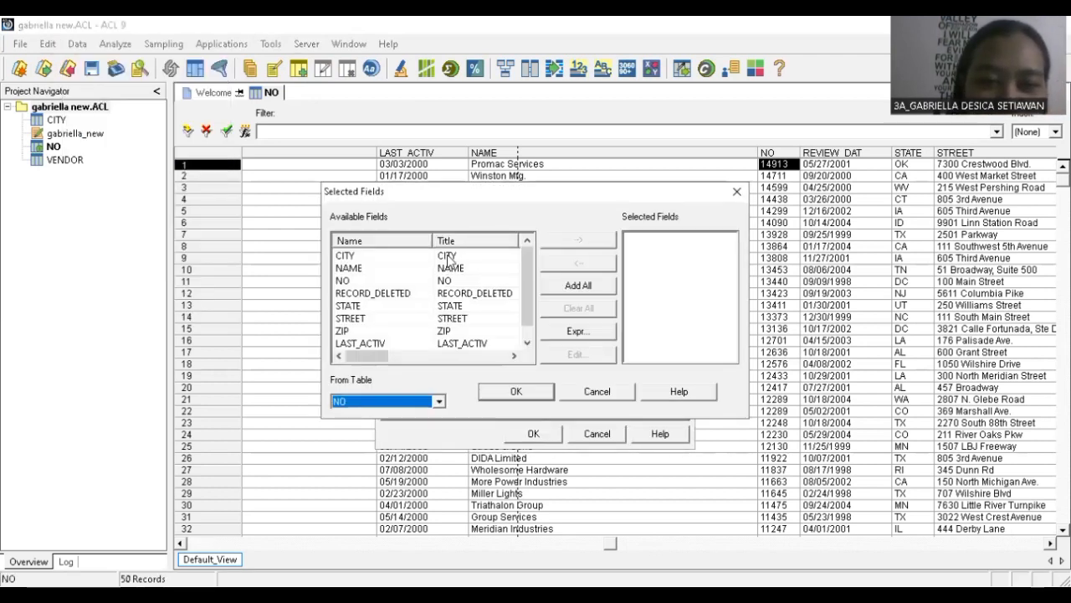
pyautogui.doubleClick(448, 256)
pyautogui.doubleClick(450, 268)
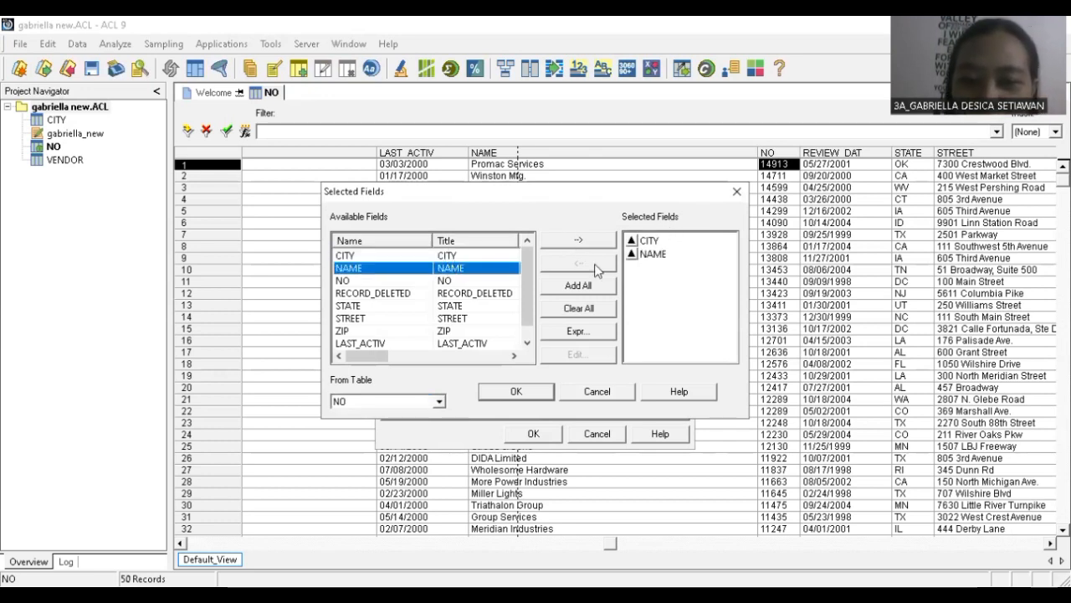
pyautogui.click(512, 394)
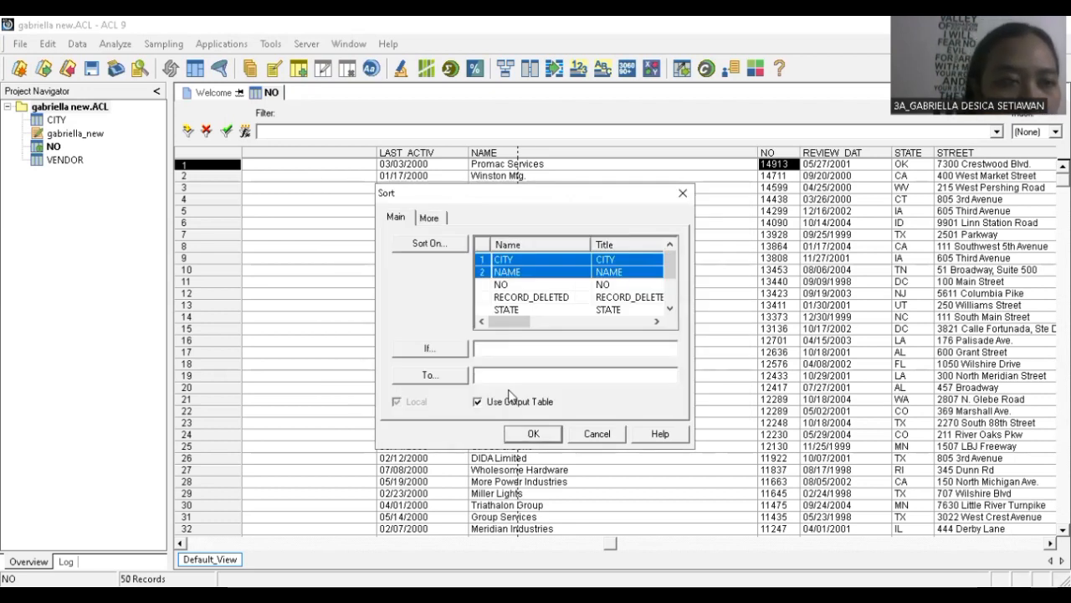
# Output the two-field sort to a table named CITY NAME, overwriting the existing CITY NAME.FIL.
pyautogui.click(530, 435)
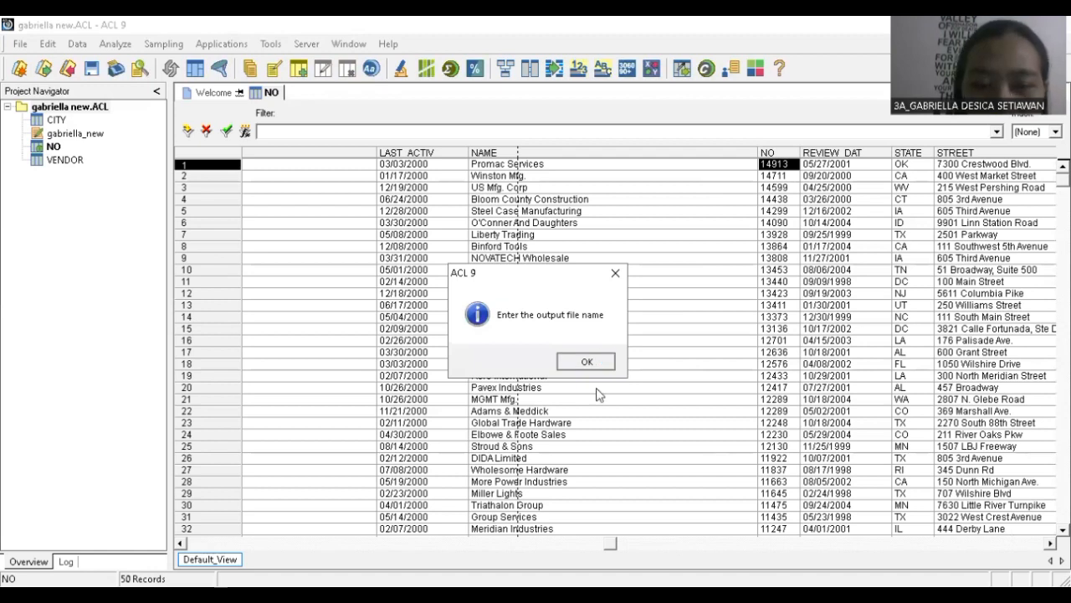
pyautogui.click(587, 362)
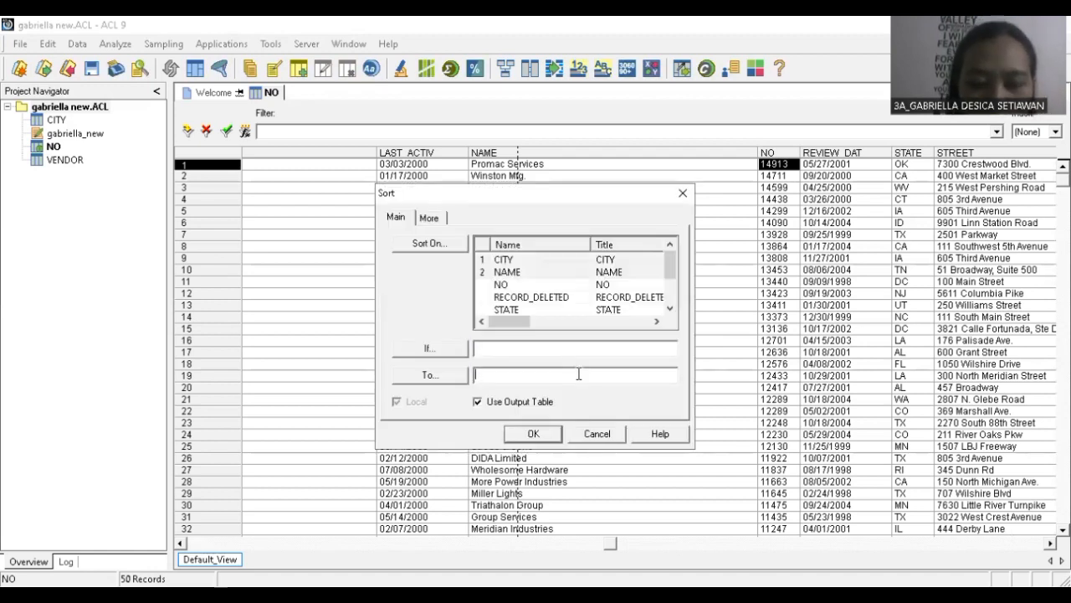
pyautogui.click(579, 374)
pyautogui.write('CITY')
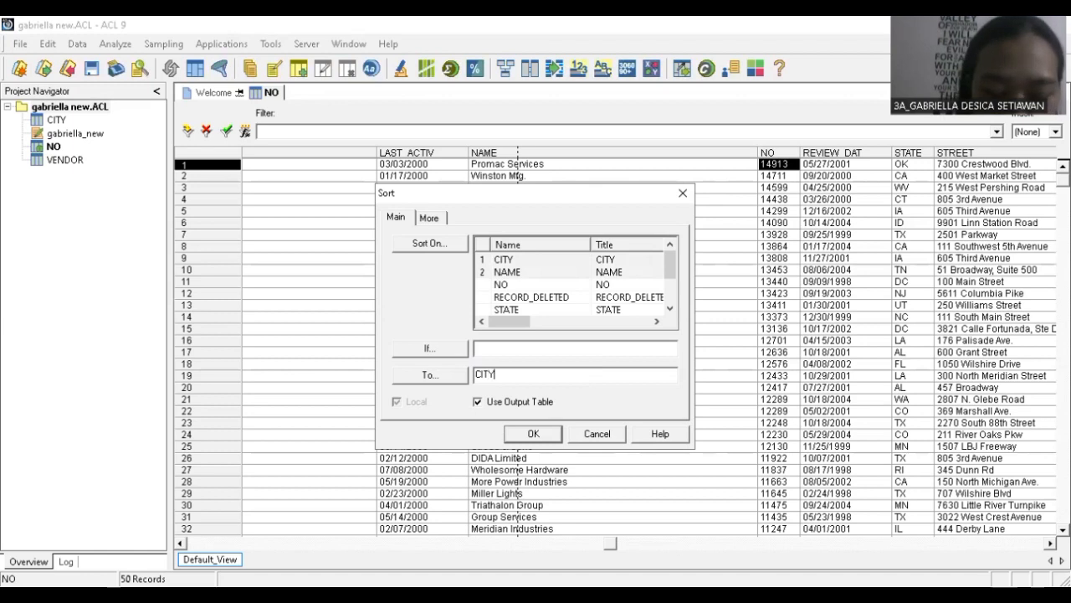
pyautogui.write(' NAME')
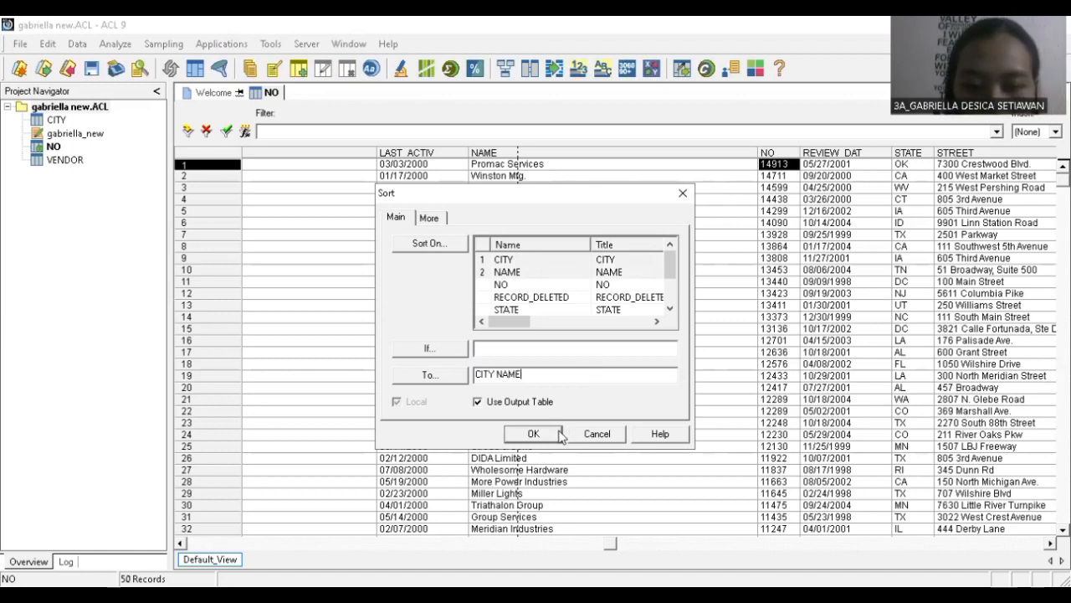
pyautogui.click(533, 433)
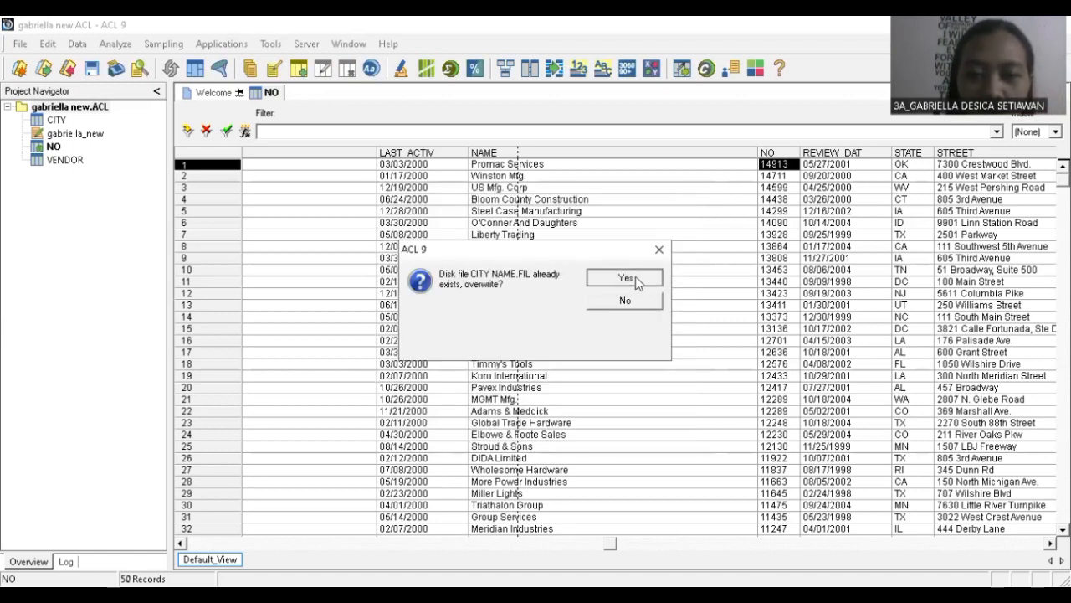
pyautogui.click(635, 277)
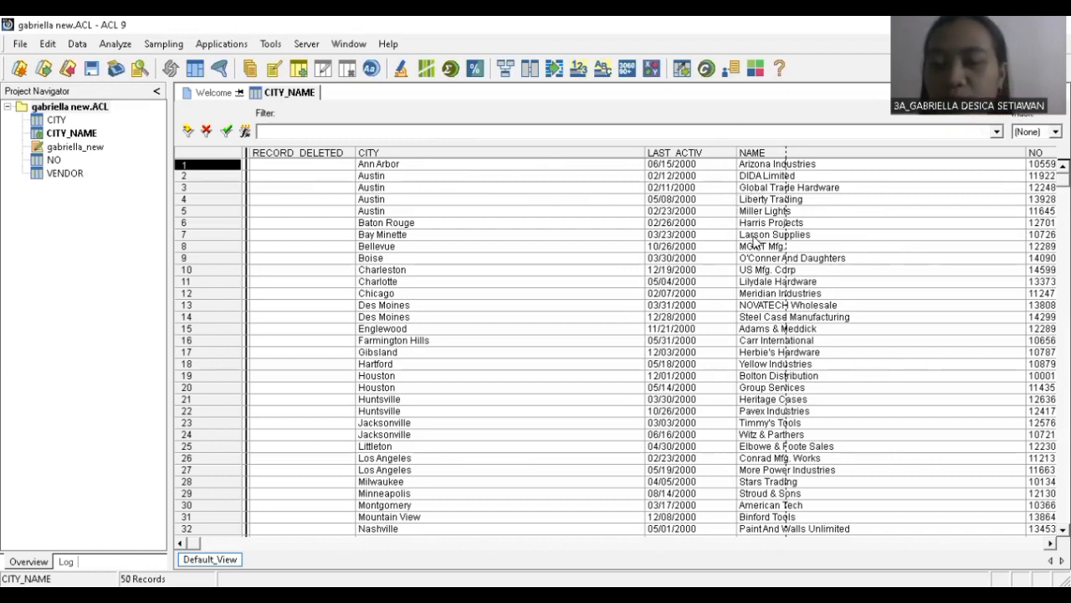
# Open the CITY table and run Examine Sequence on its CITY field.
pyautogui.doubleClick(58, 120)
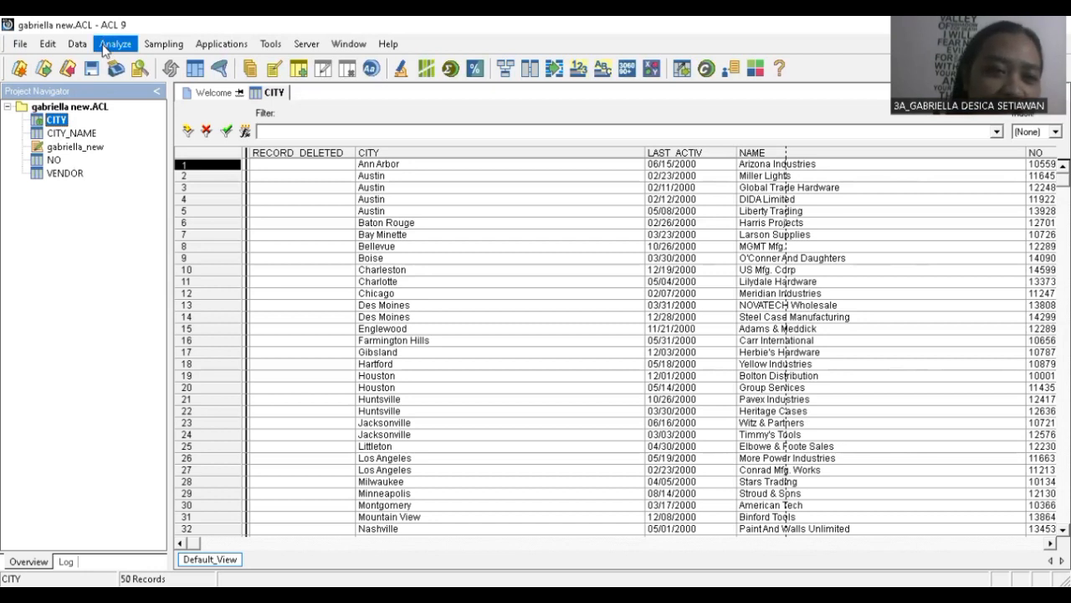
pyautogui.click(103, 47)
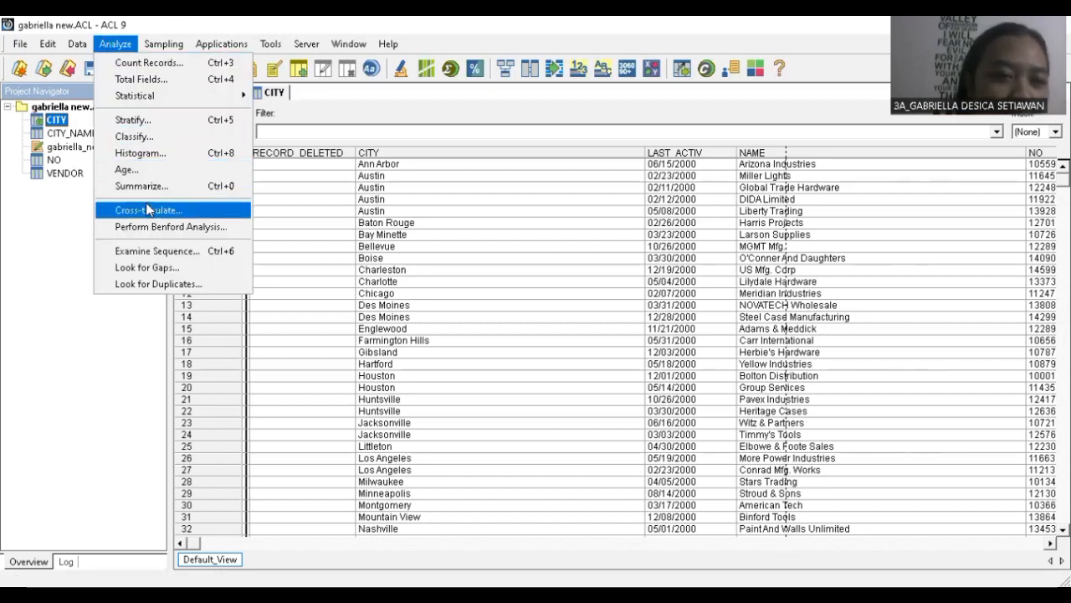
pyautogui.click(147, 251)
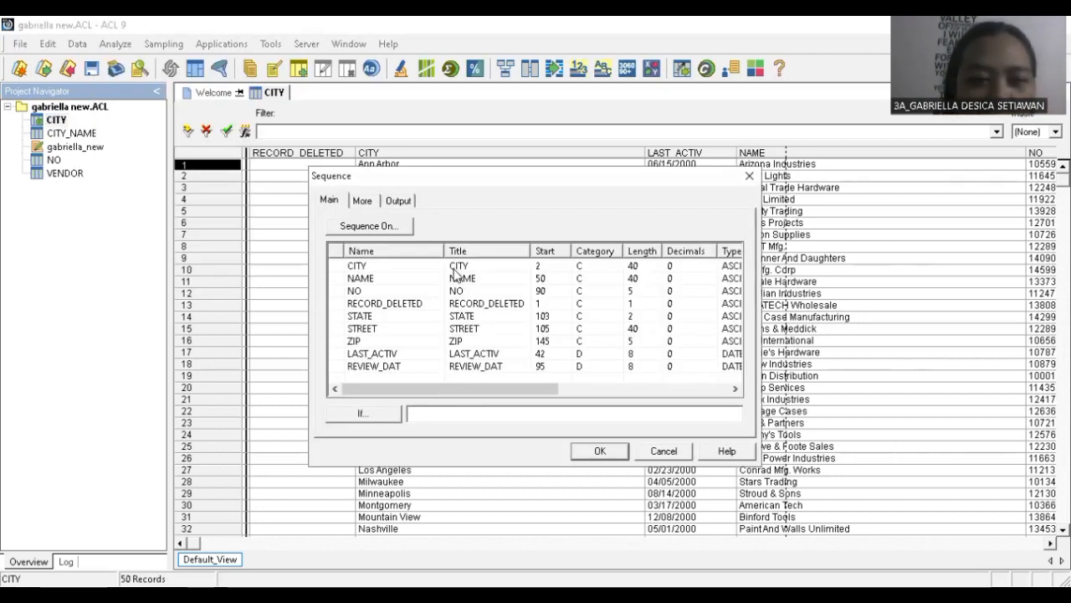
pyautogui.click(456, 268)
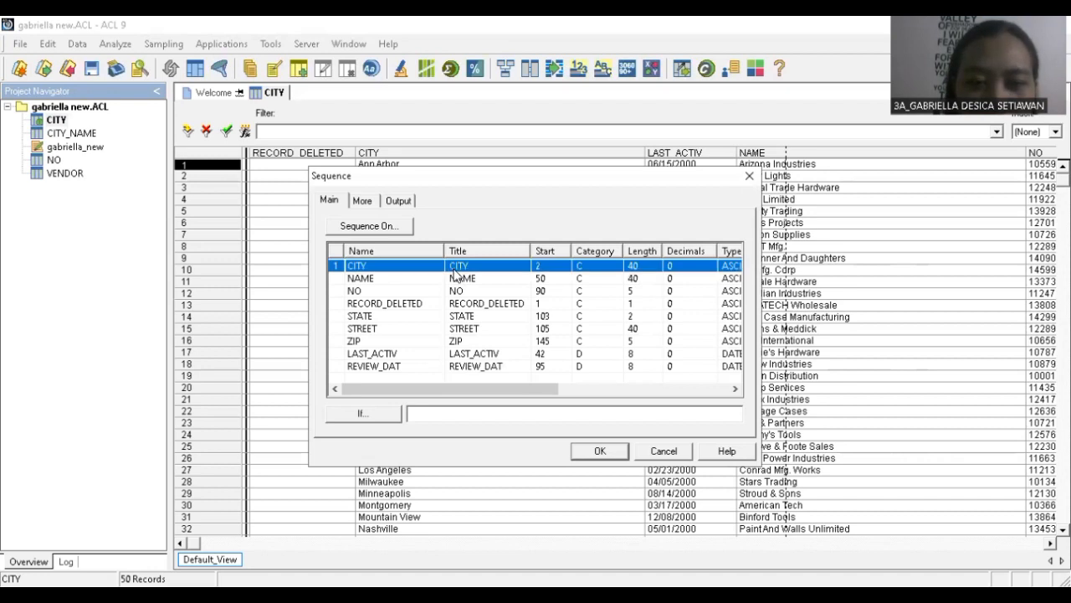
pyautogui.click(589, 456)
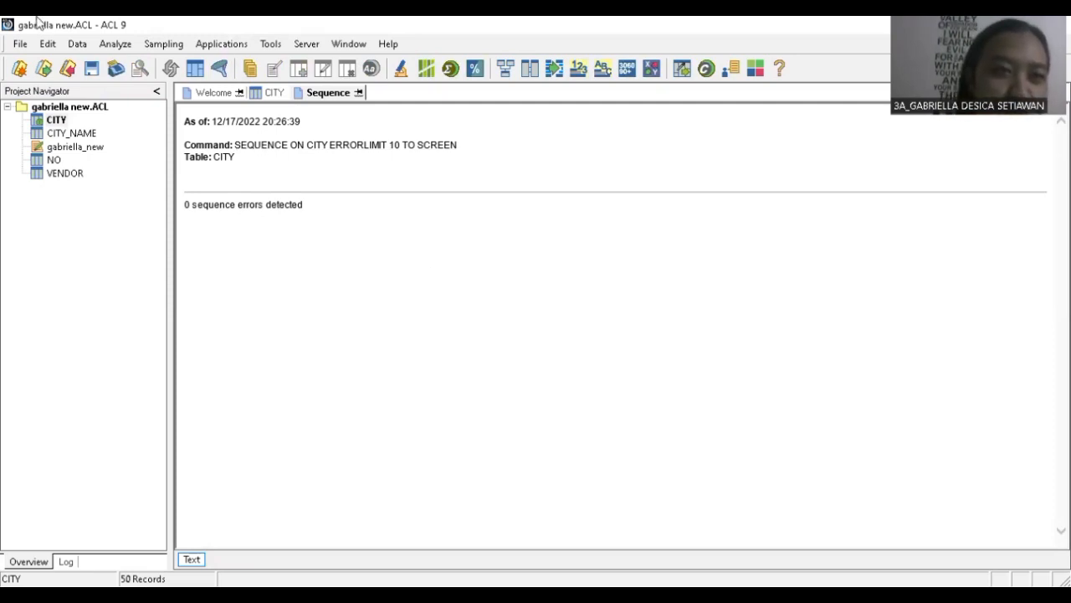
# Index the VENDOR table on LAST_ACTIV into an index named LA, overwriting the existing LA.INX.
pyautogui.click(70, 174)
pyautogui.doubleClick(70, 173)
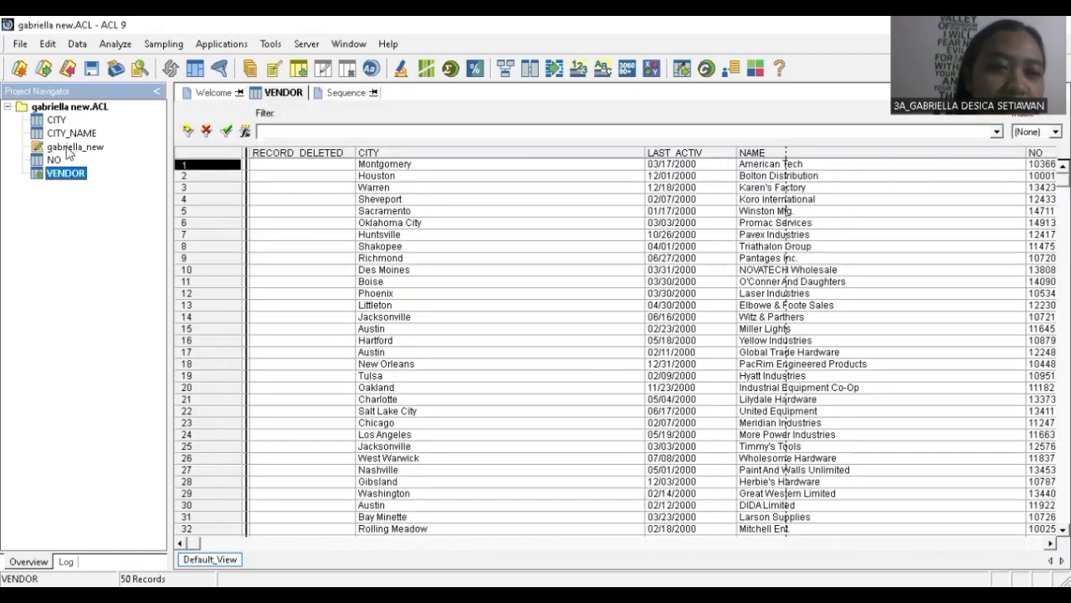
pyautogui.click(86, 47)
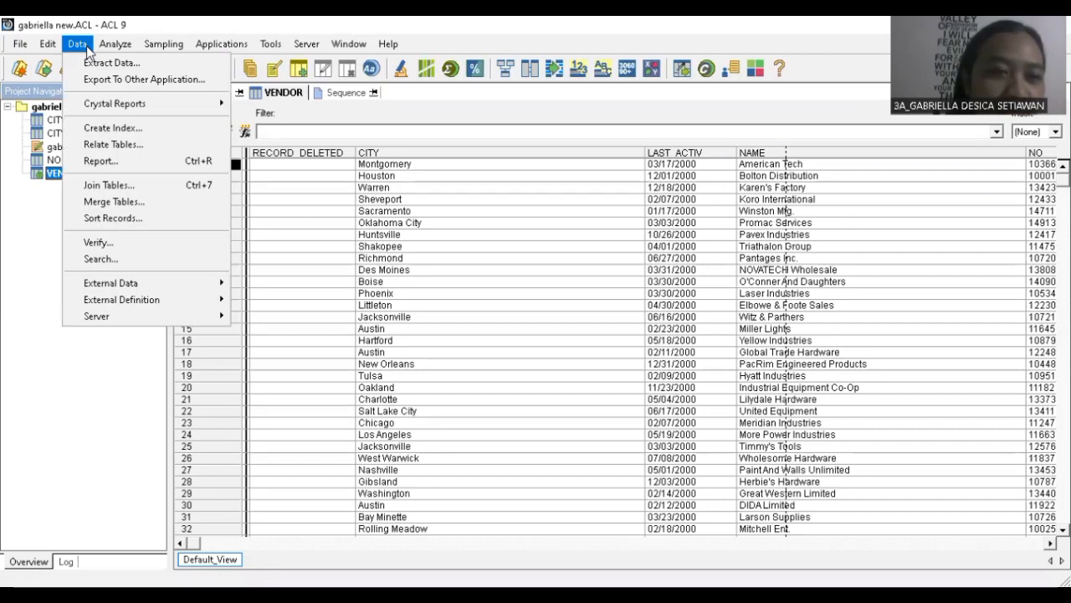
pyautogui.click(117, 128)
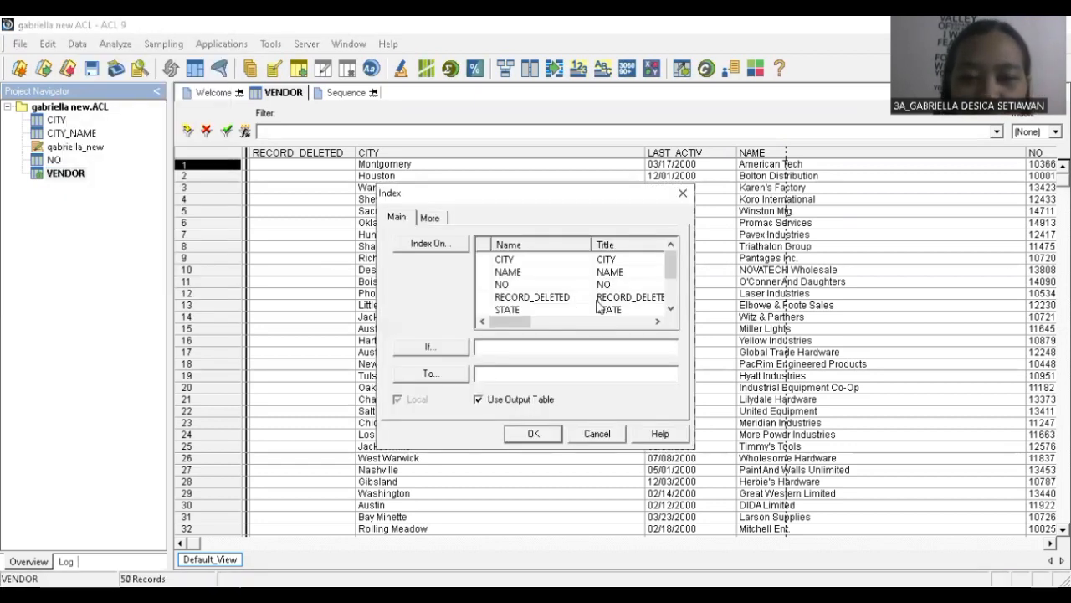
pyautogui.scroll(-2, 674, 284)
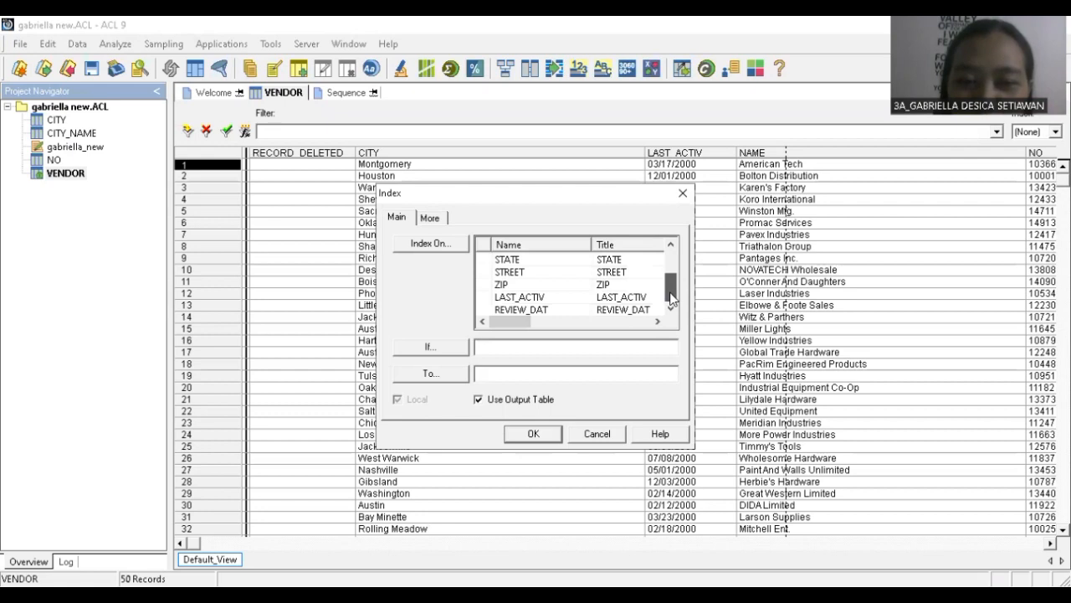
pyautogui.click(625, 302)
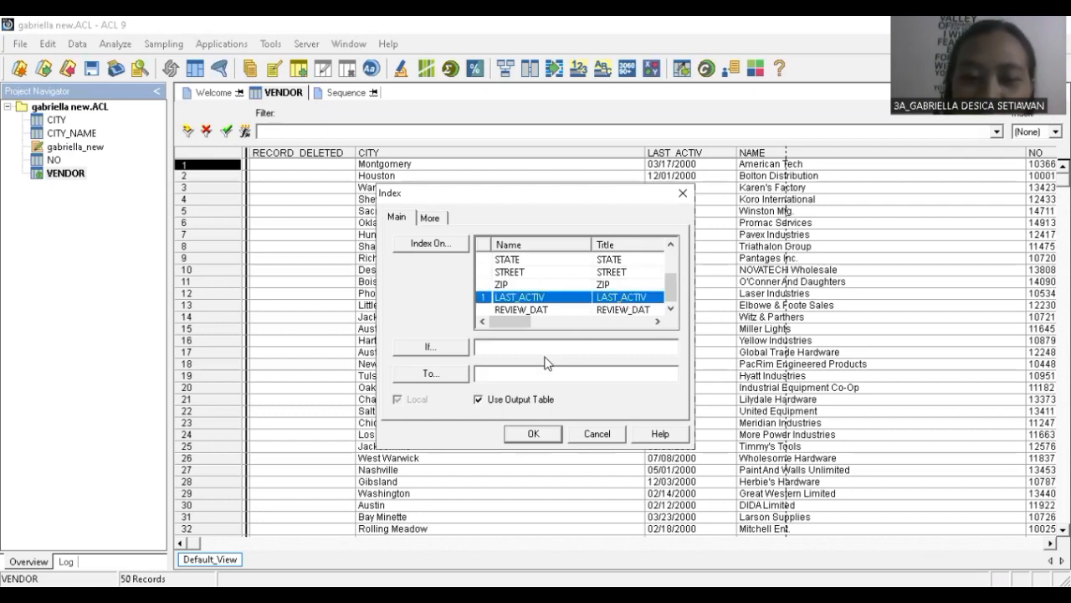
pyautogui.click(522, 372)
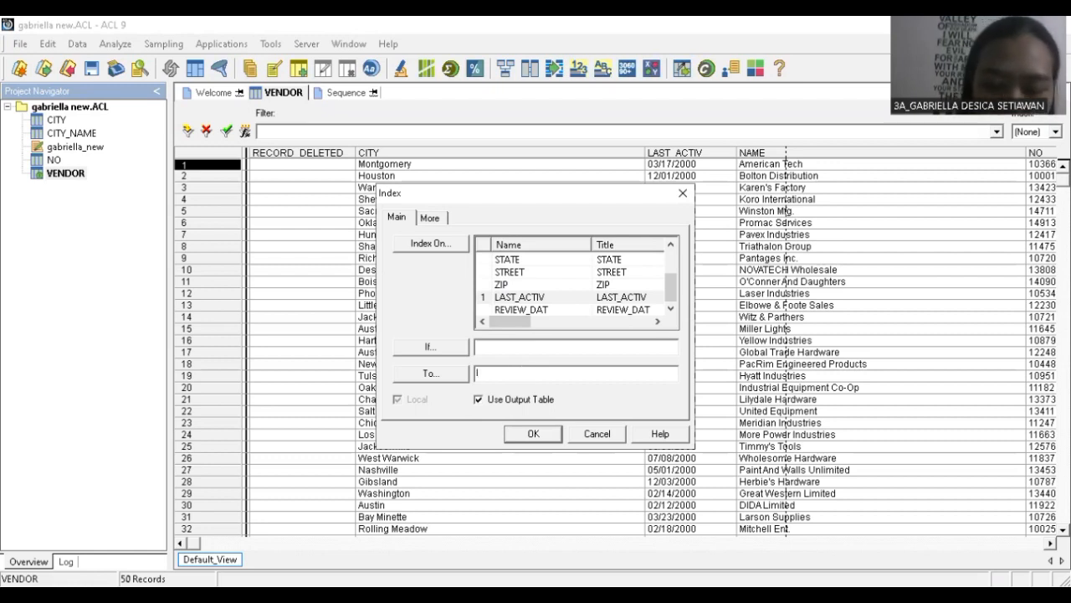
pyautogui.write('LA')
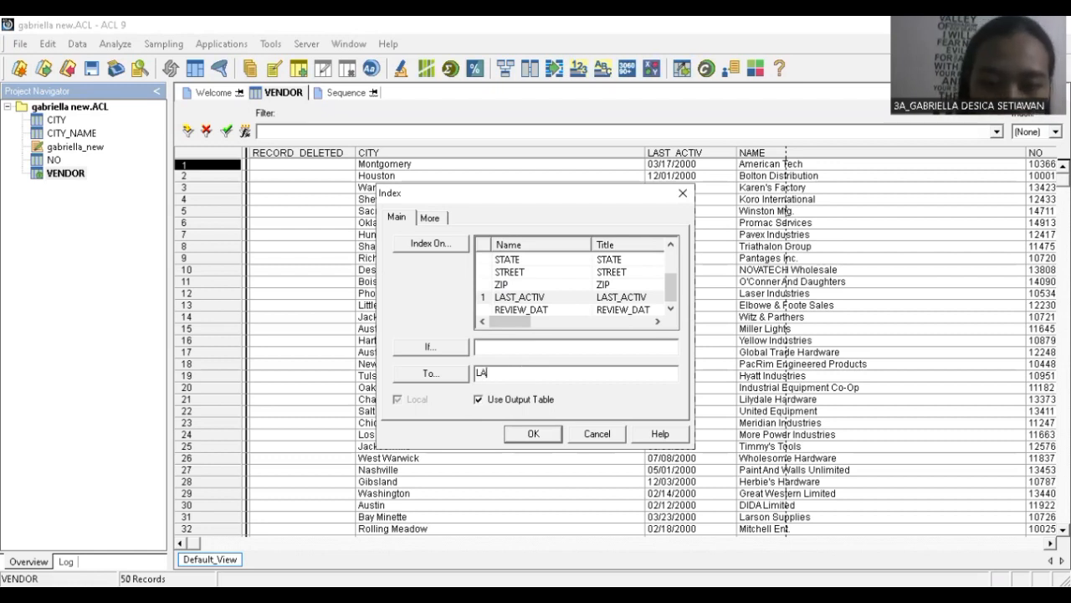
pyautogui.click(531, 434)
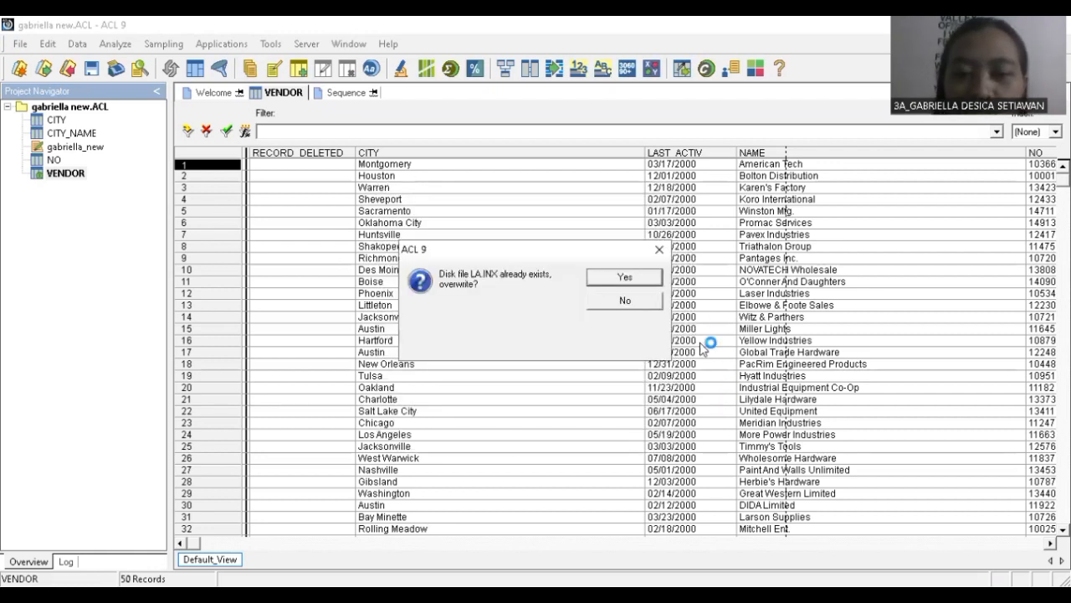
pyautogui.click(634, 279)
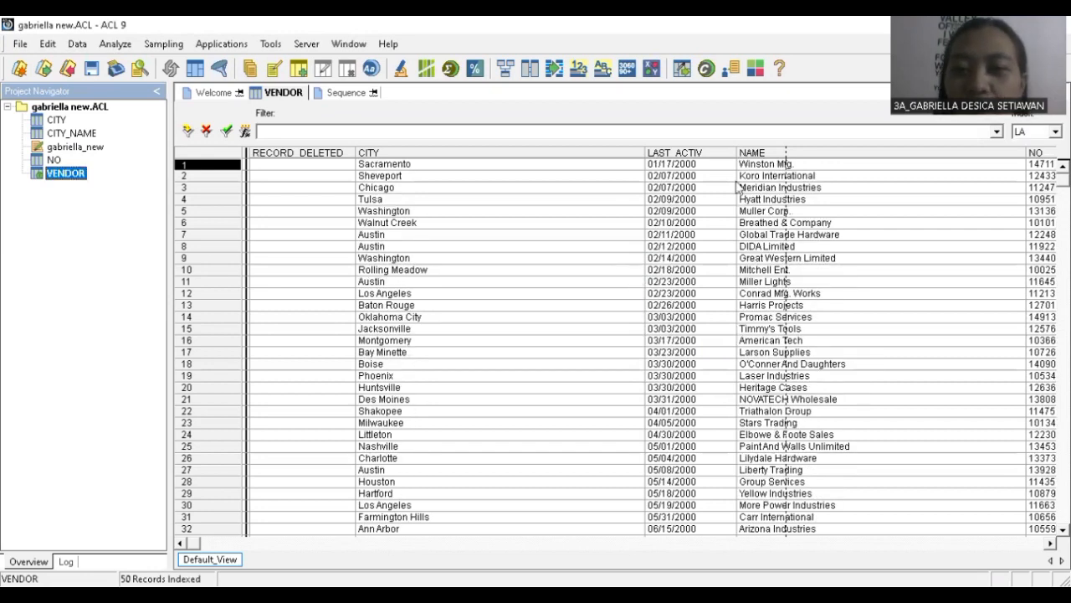
# View the quick sort options available for the VENDOR table's LAST_ACTIV column without applying one.
pyautogui.click(689, 167)
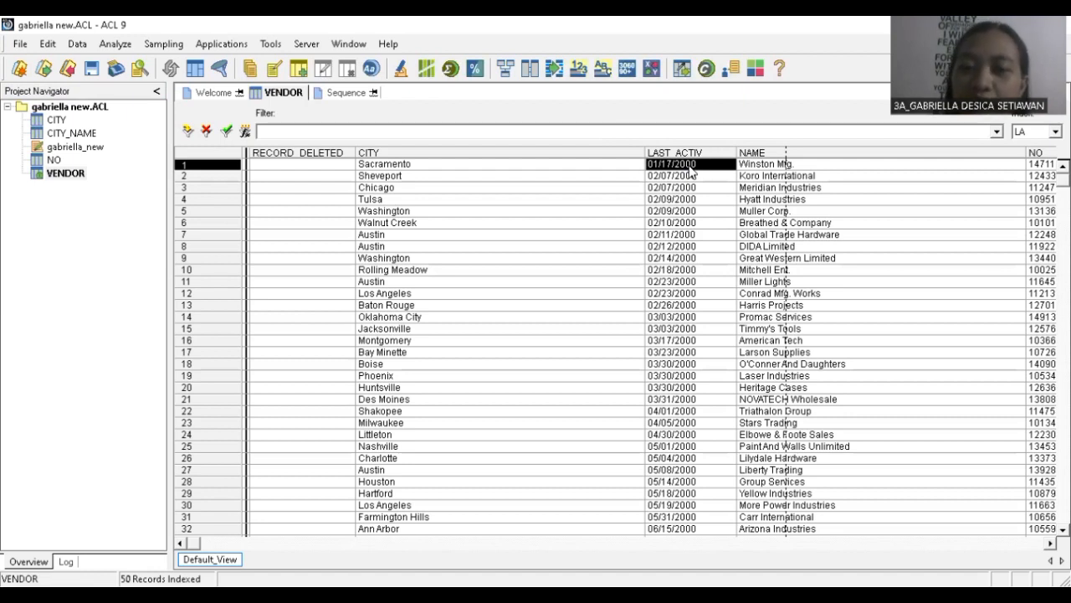
pyautogui.click(713, 153)
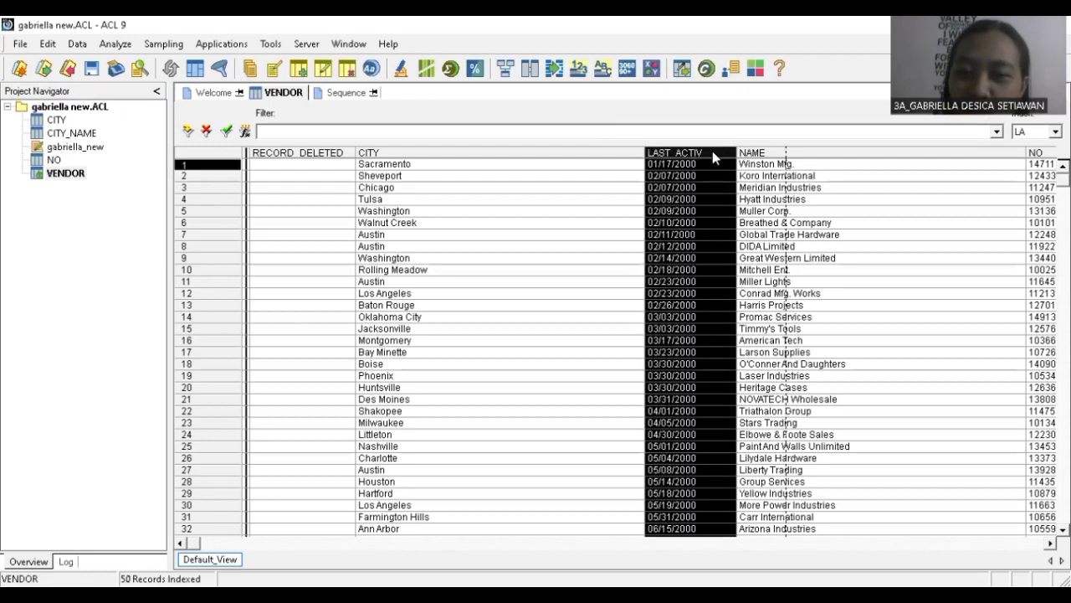
pyautogui.rightClick(713, 155)
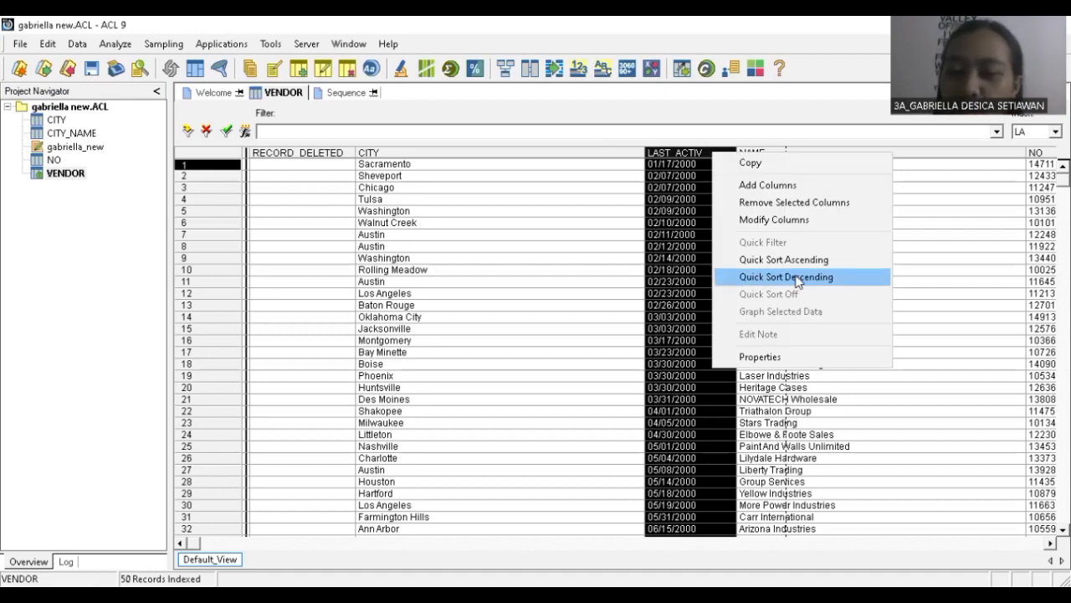
pyautogui.click(926, 287)
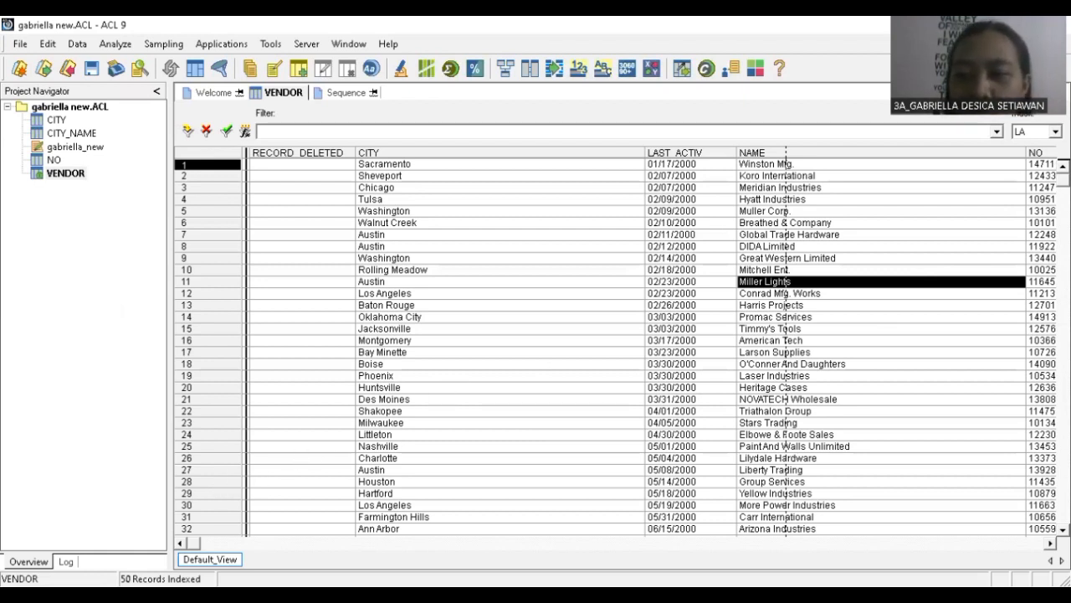
# Review the indexed VENDOR records through the end of the file, and set the view's index to (None).
pyautogui.scroll(-11, 620, 346)
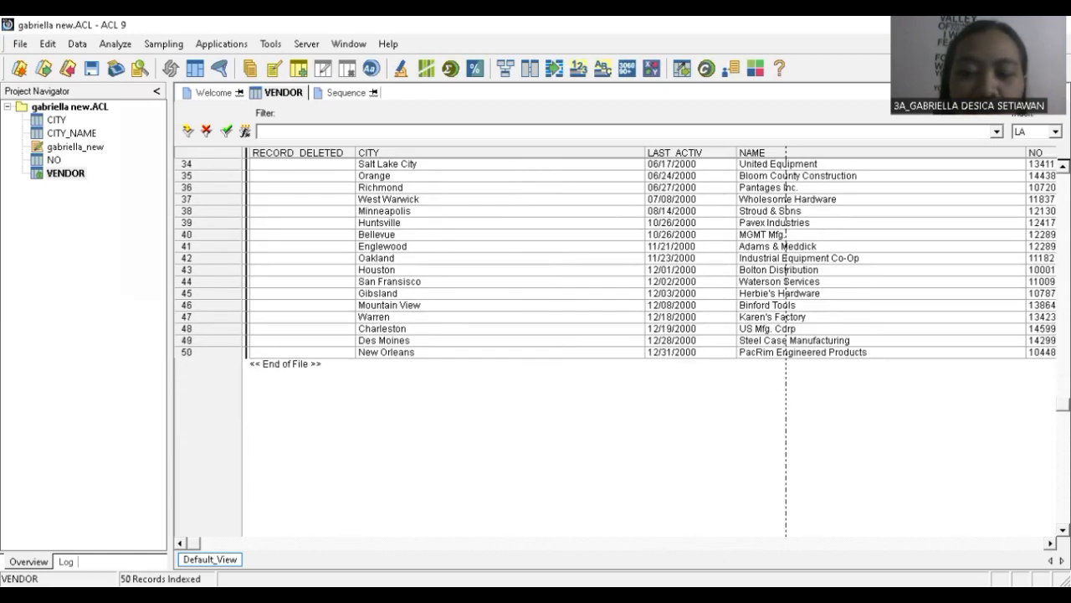
pyautogui.scroll(-4, 555, 259)
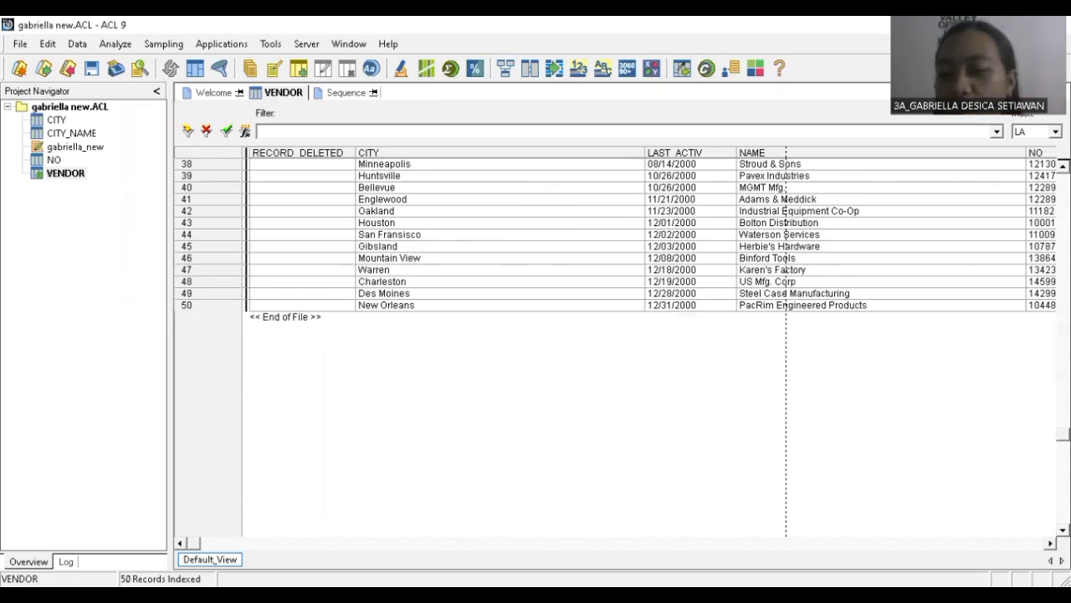
pyautogui.scroll(12, 619, 343)
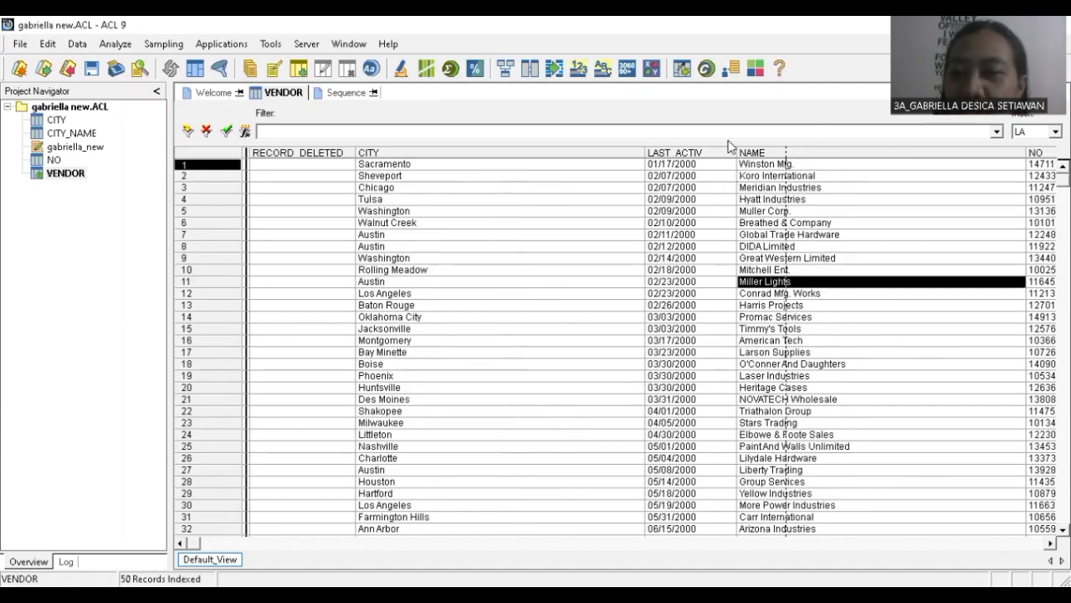
pyautogui.click(1055, 132)
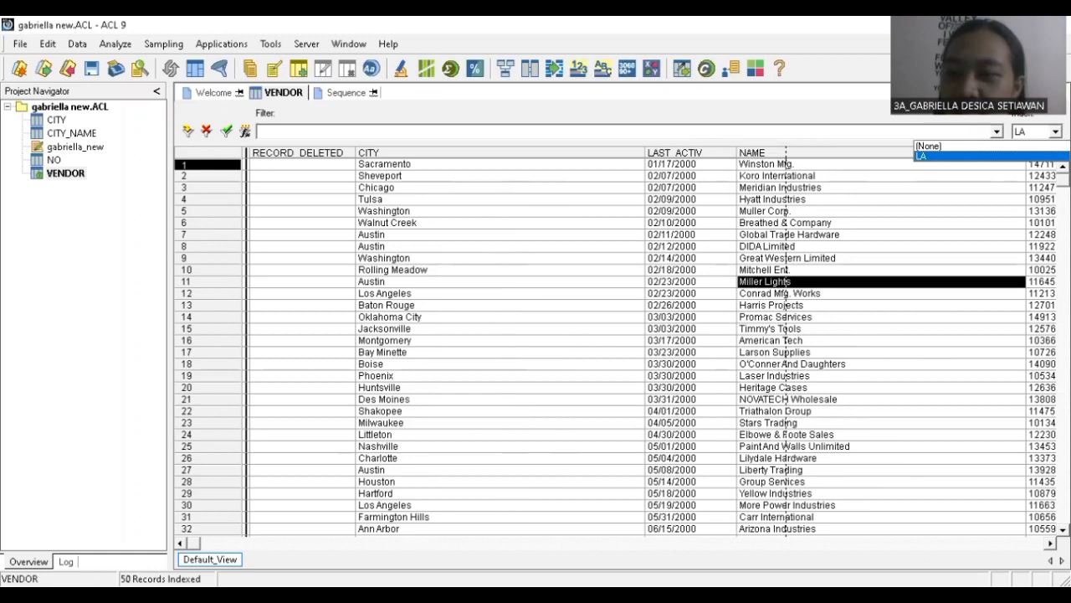
pyautogui.click(987, 146)
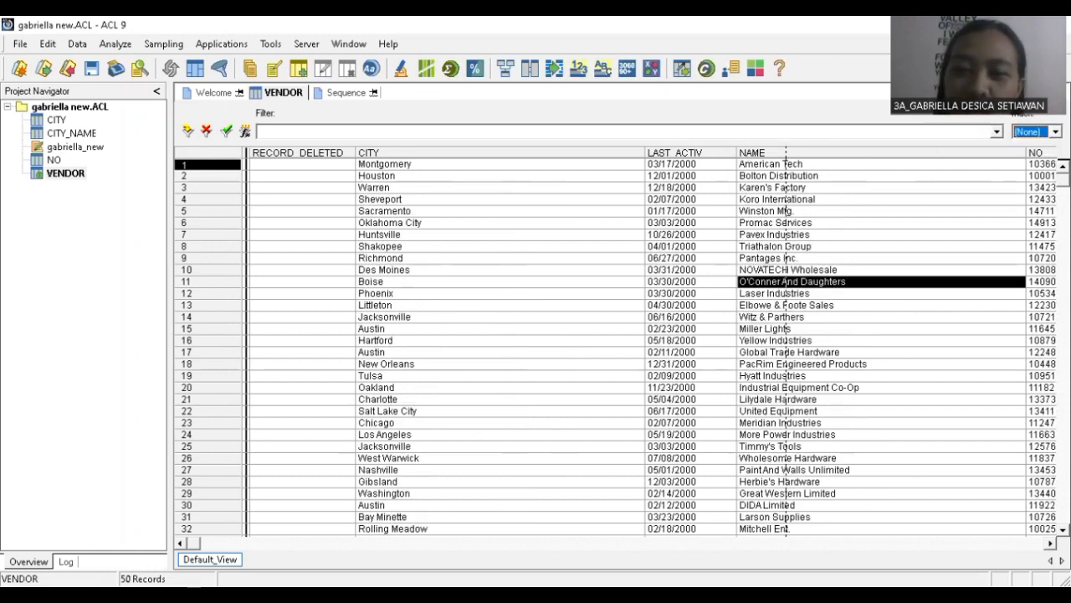